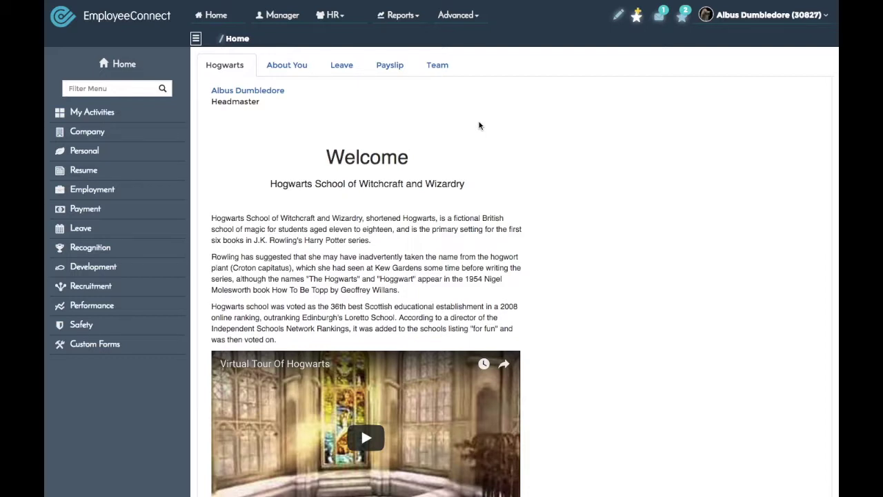
Open a blank new document form in the publishing section of the Communication module.
click(457, 15)
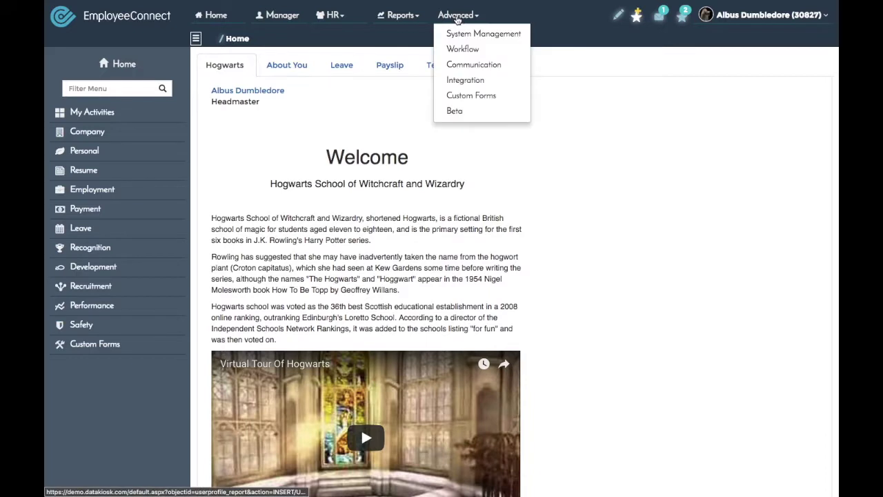
click(474, 64)
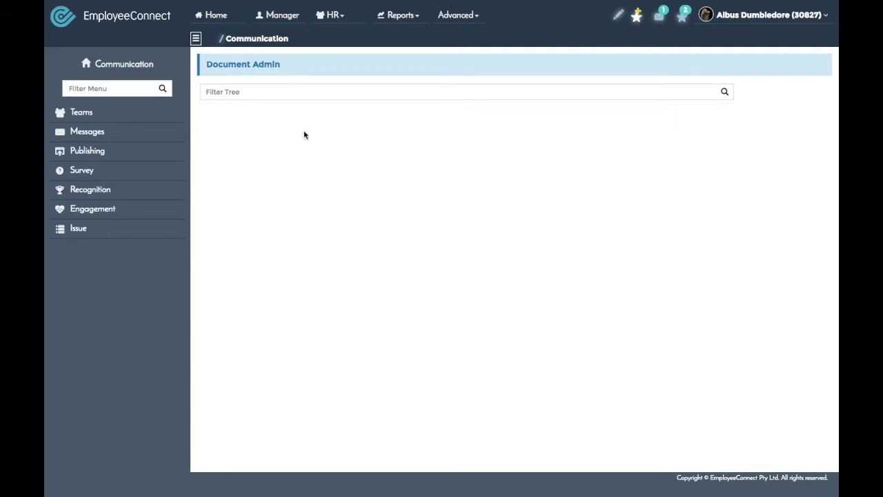
click(95, 151)
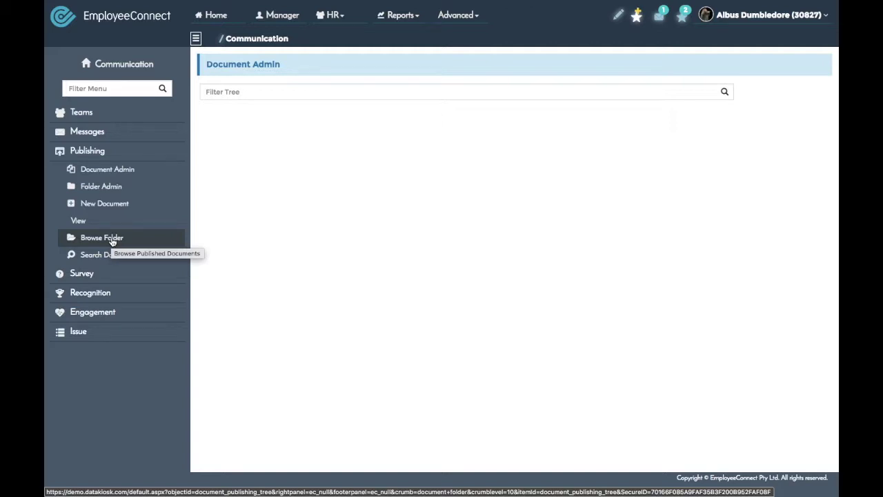
click(97, 206)
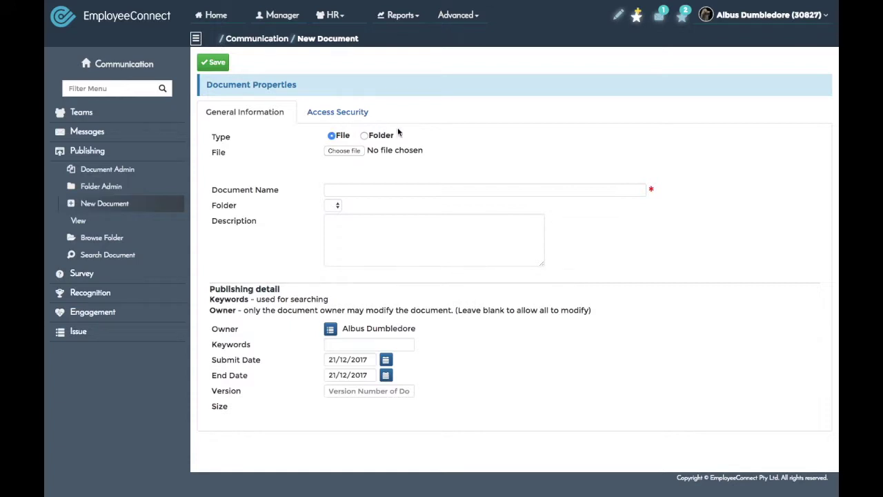
Set the new document's type to Folder and name it "Company Policies", leaving the description empty.
click(376, 137)
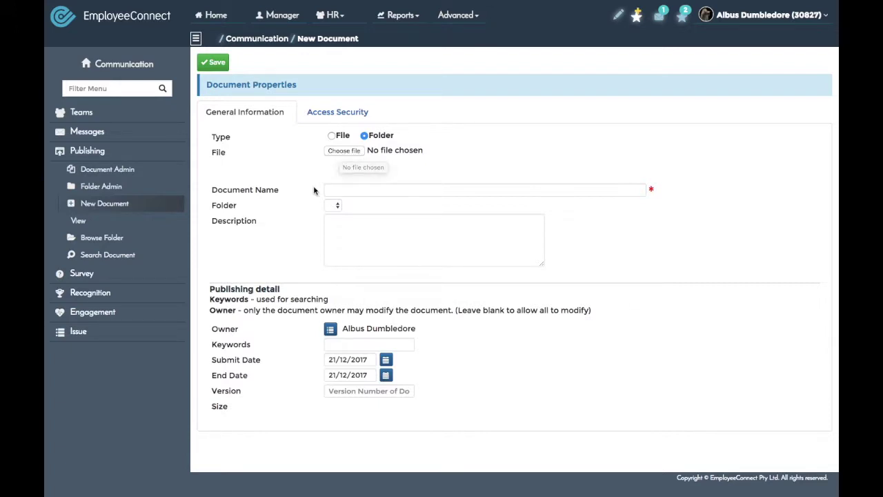
click(349, 187)
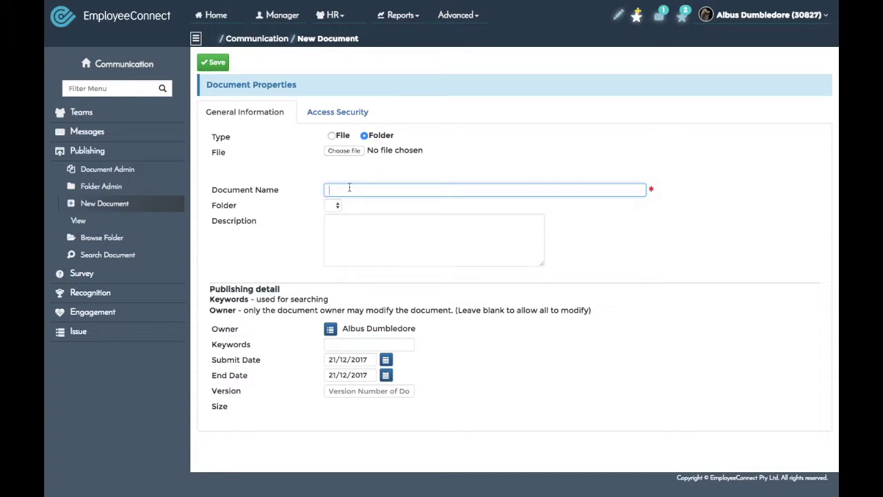
text(Company Policies)
click(374, 243)
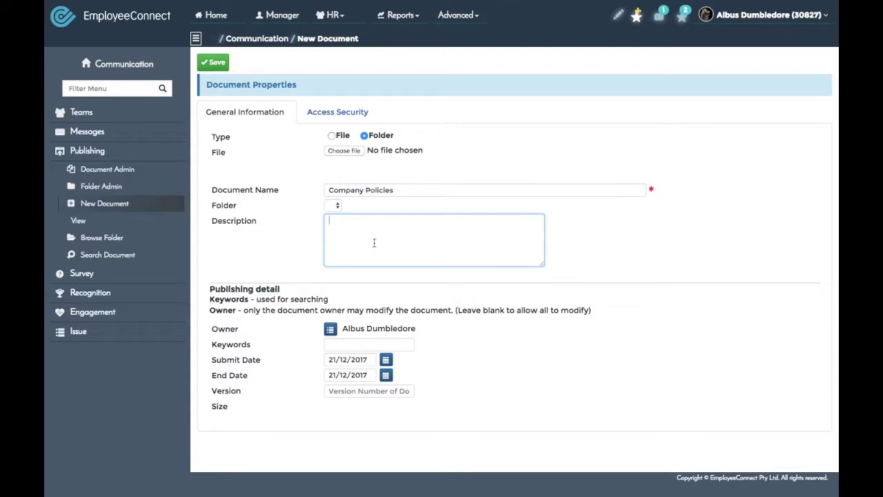
click(650, 276)
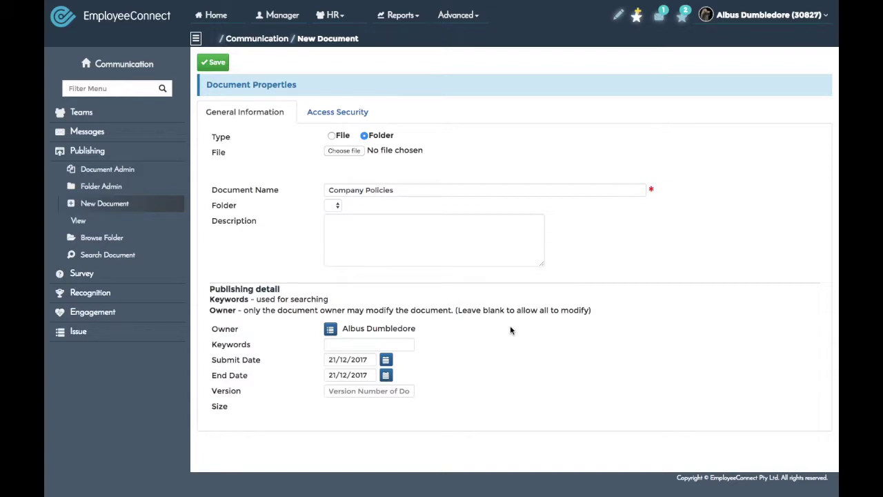
Clear the Company Policies folder's owner and remove its end date.
click(331, 329)
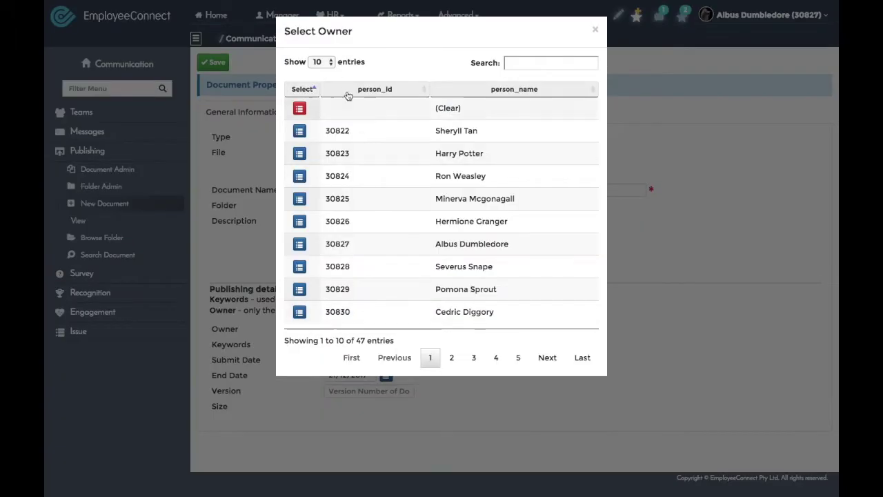
click(299, 110)
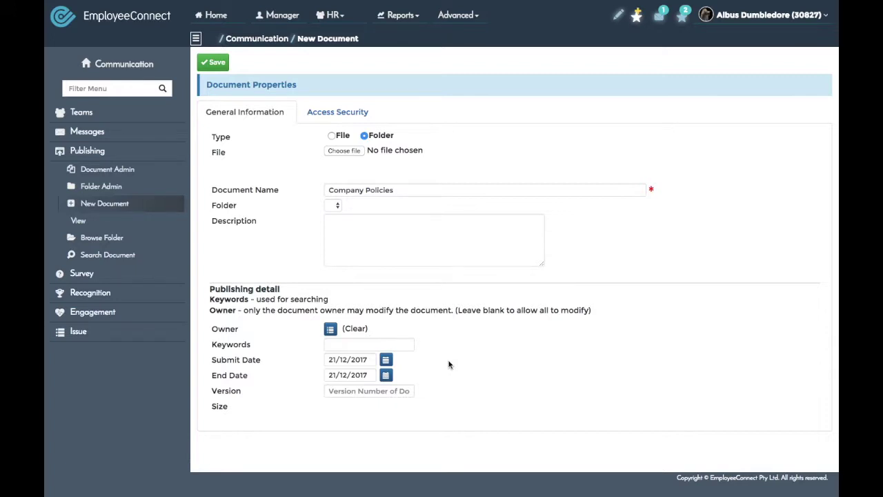
triple_click(366, 374)
key(BackSpace)
click(489, 359)
Set the Company Policies folder's version to 1.0.
click(360, 390)
text(1.0)
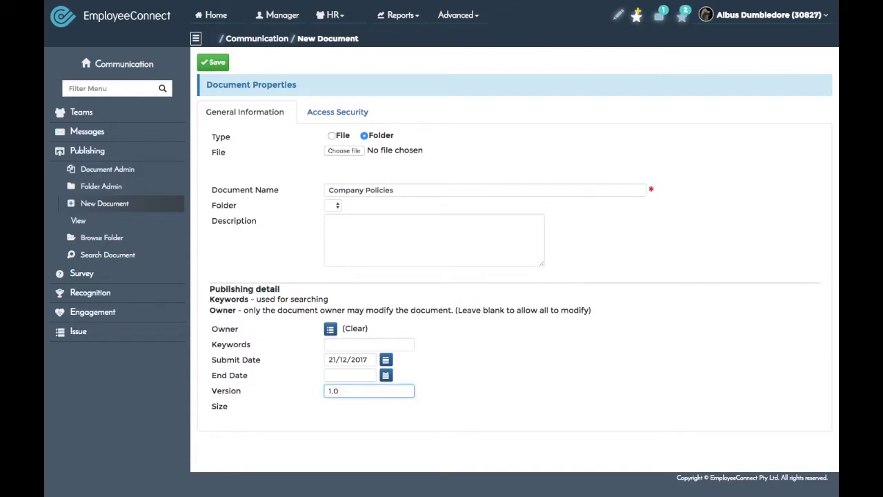
click(619, 391)
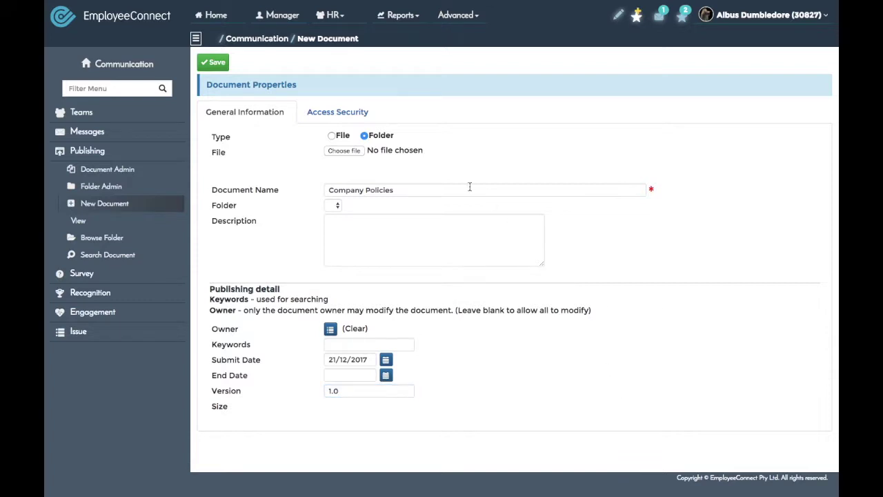
In the folder's access security, set the scope to Publishing and allow access for the Employee profile.
click(338, 119)
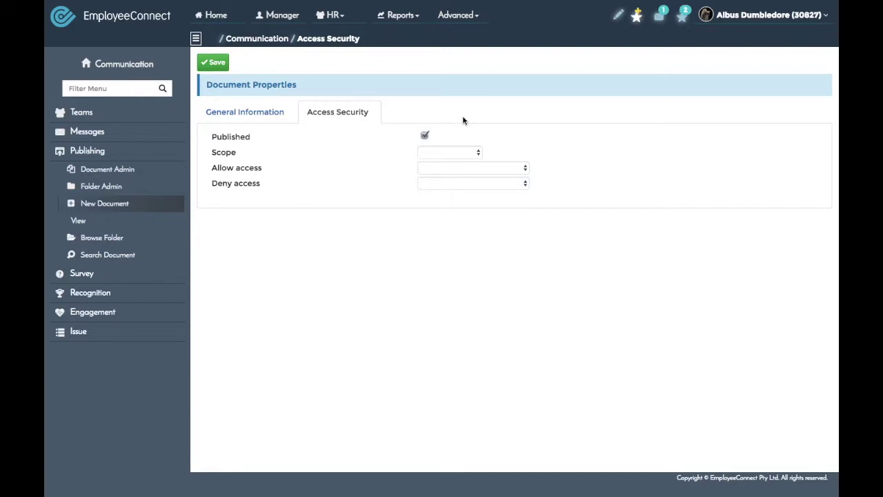
click(444, 153)
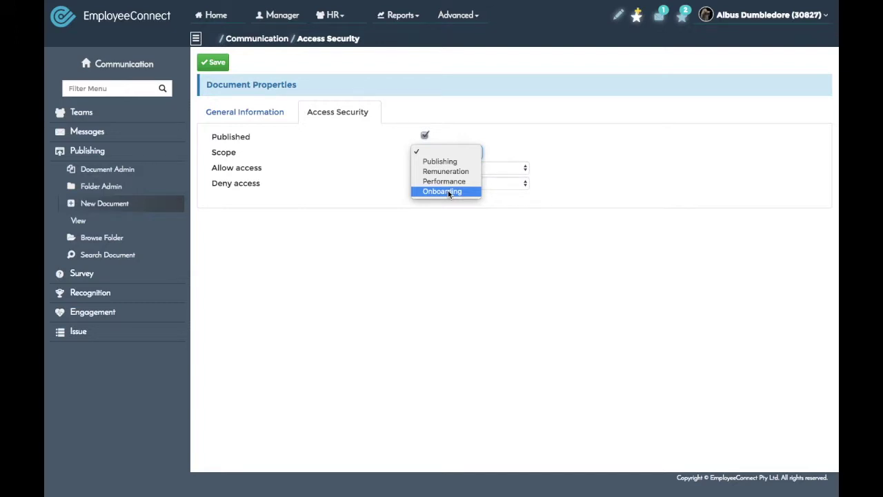
click(433, 162)
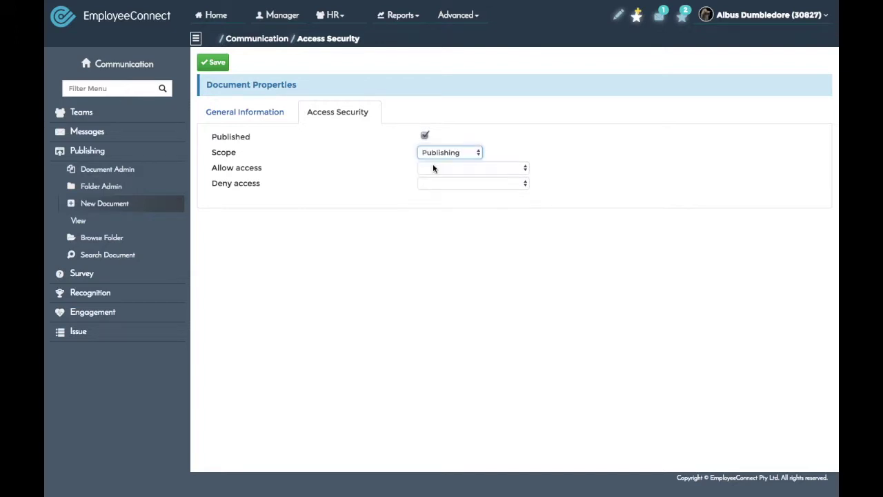
click(373, 214)
click(486, 166)
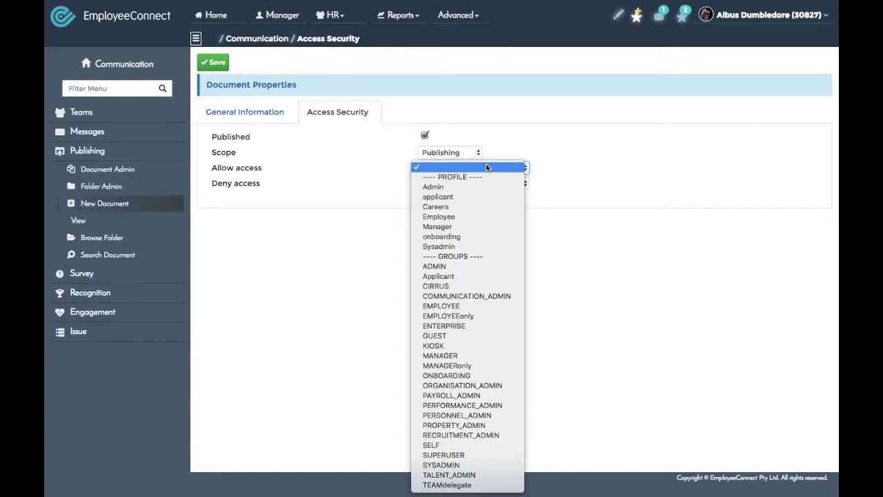
click(432, 217)
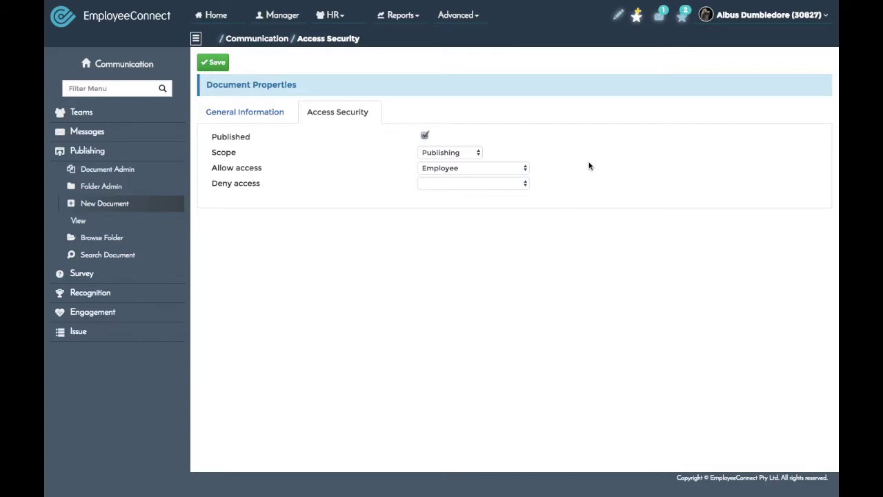
Try denying folder access to the Manager profile, and reset the denied access to blank.
click(465, 185)
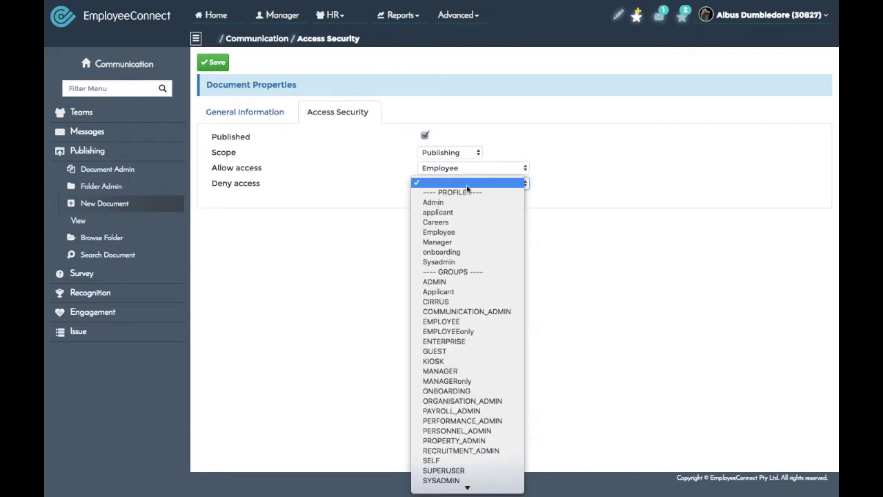
click(460, 244)
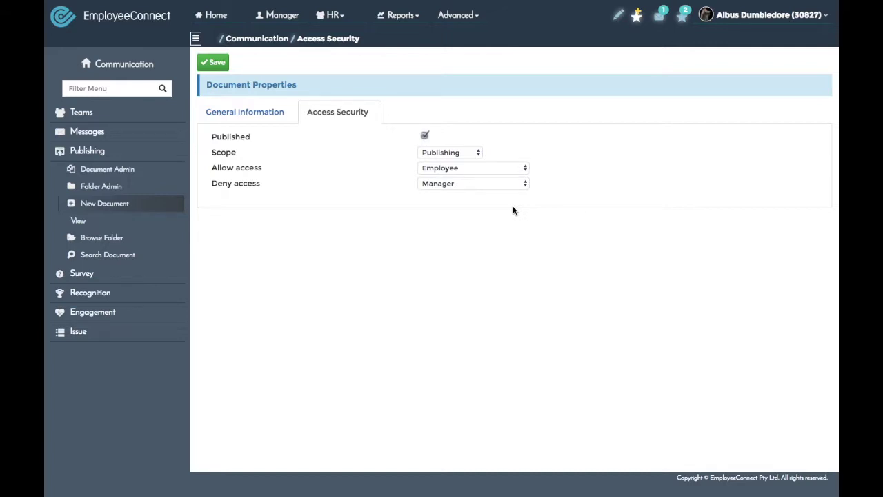
click(476, 185)
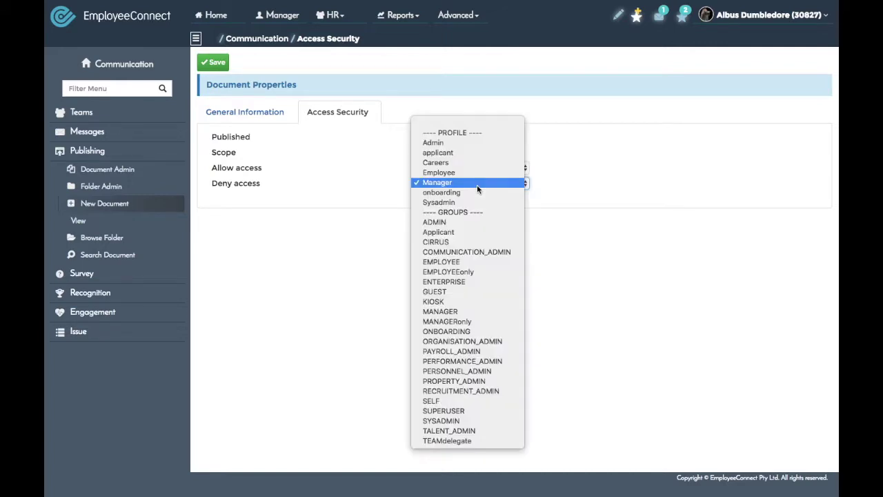
click(455, 125)
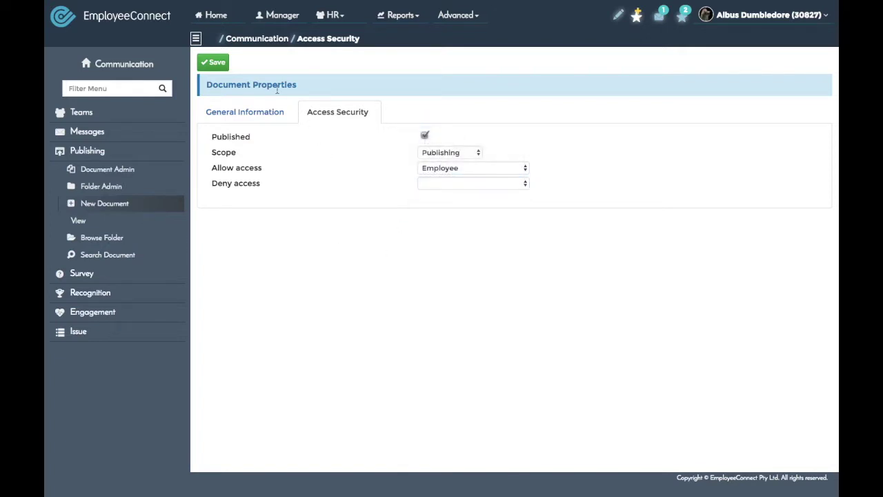
Save the Company Policies folder and return to the Communication document overview.
click(217, 64)
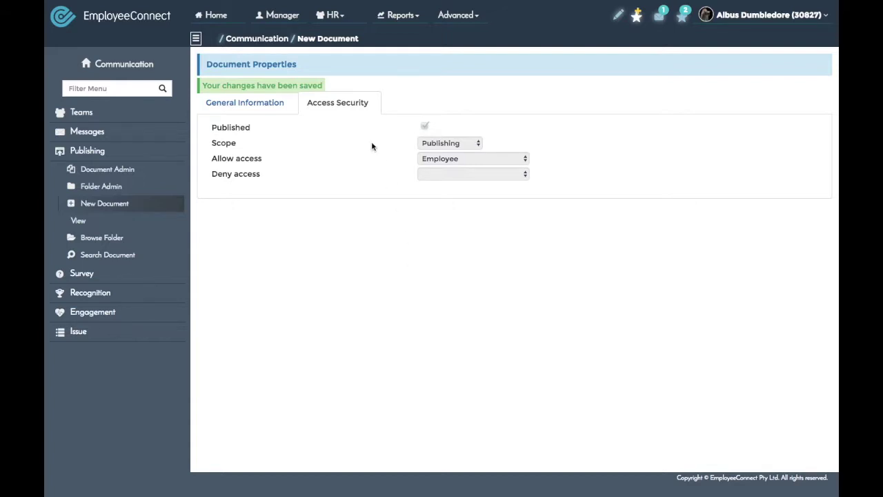
click(248, 39)
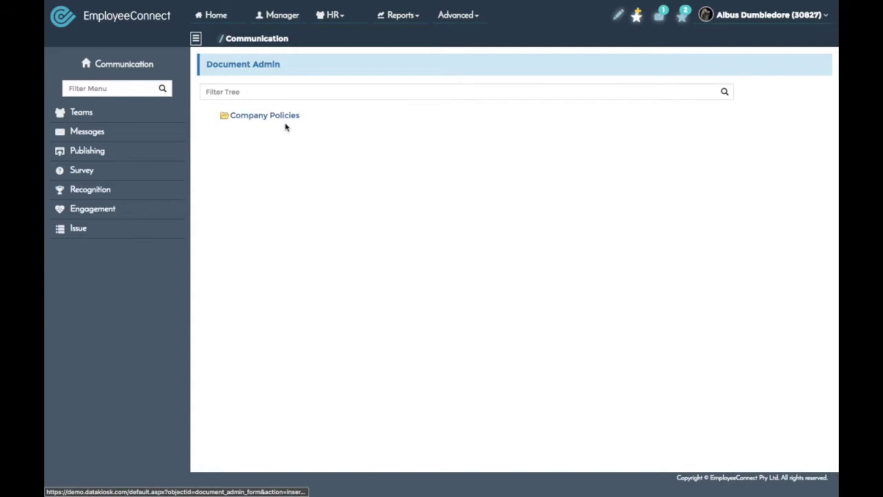
Start another new document of type File and attach "Leave and Absence Policy.pdf" from the Desktop.
click(85, 151)
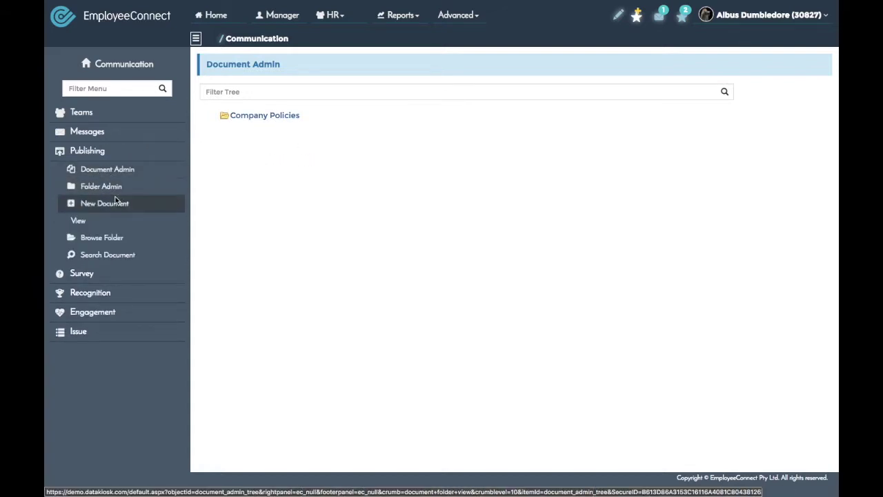
click(89, 205)
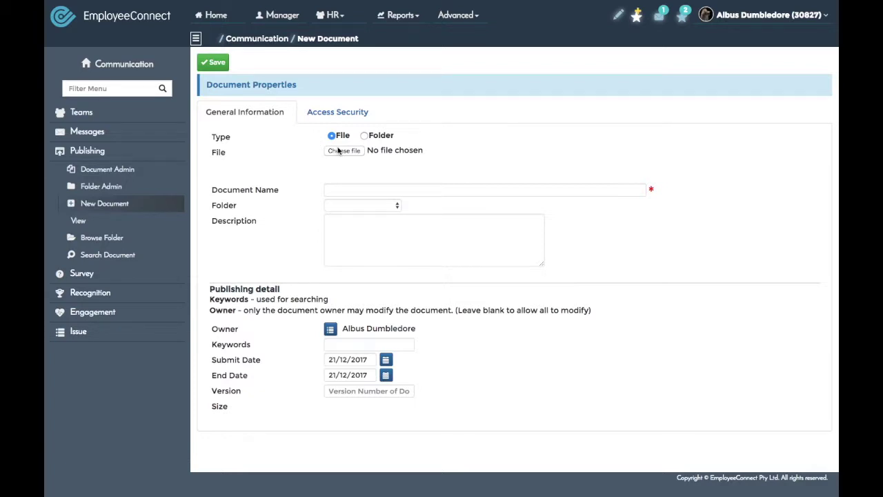
click(343, 151)
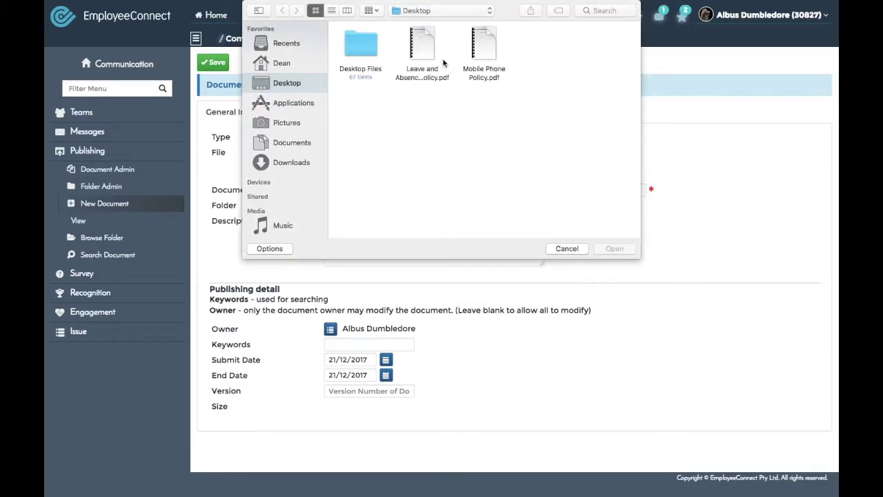
click(422, 50)
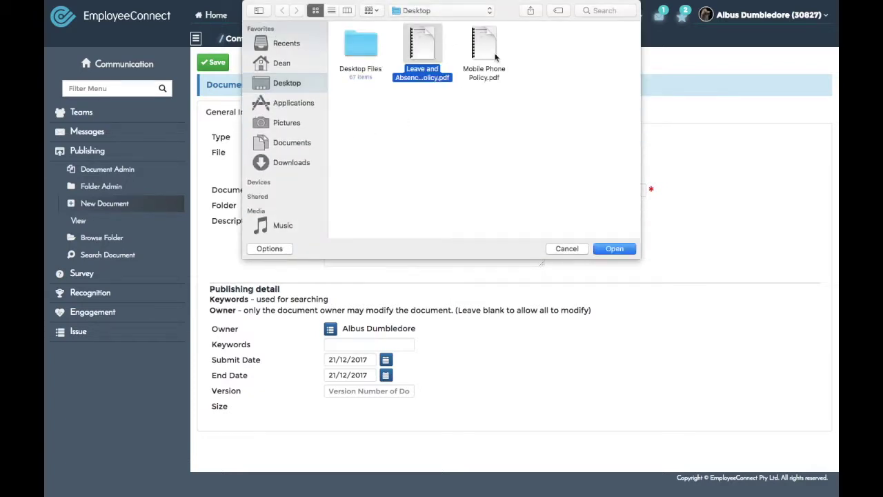
click(613, 249)
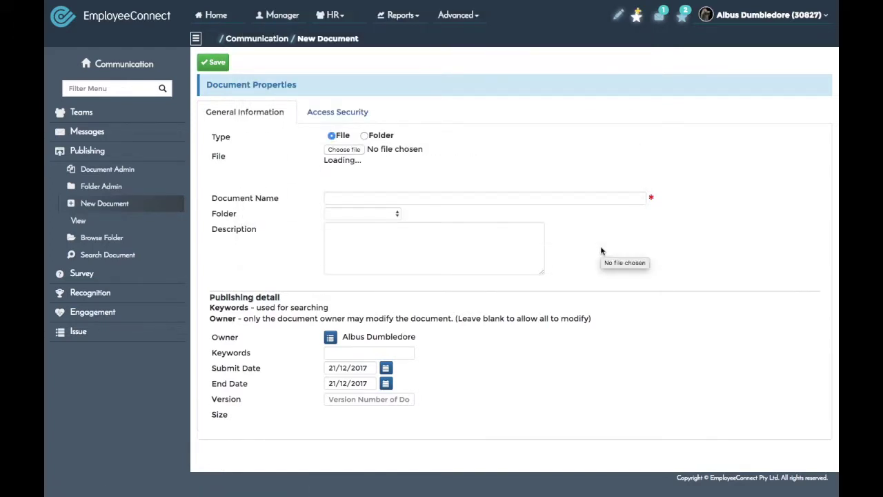
Name the document "Leave and Absence Policy" and place it in the Company Policies folder.
click(399, 199)
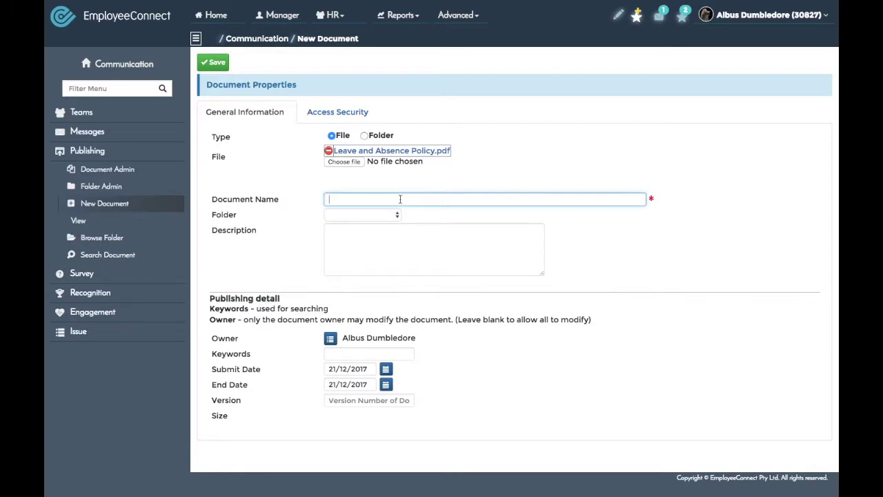
text(Leave and Absence Policy)
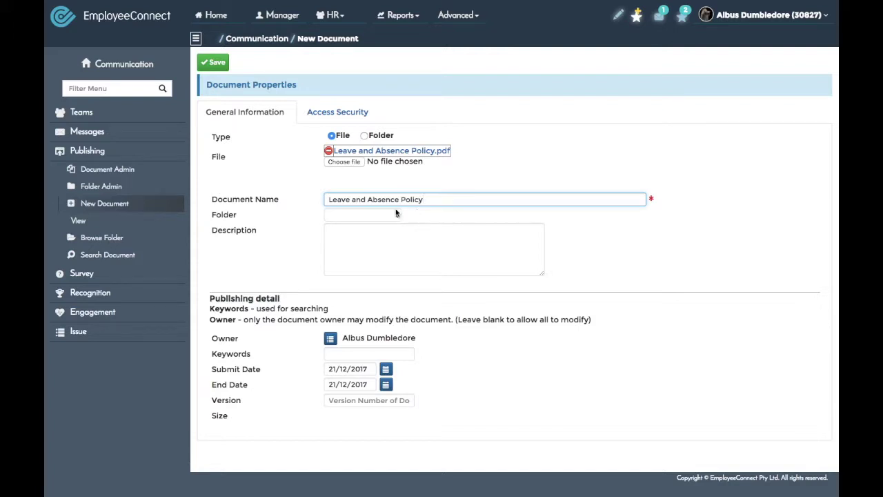
click(366, 214)
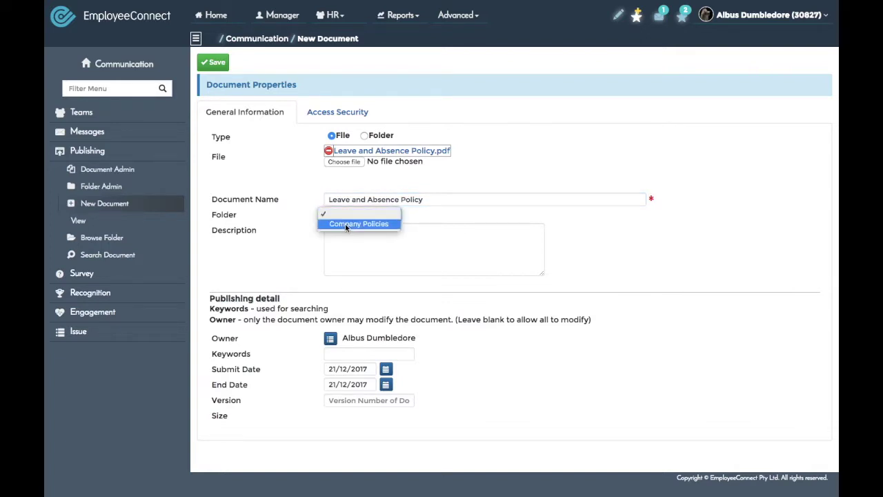
click(345, 224)
click(587, 251)
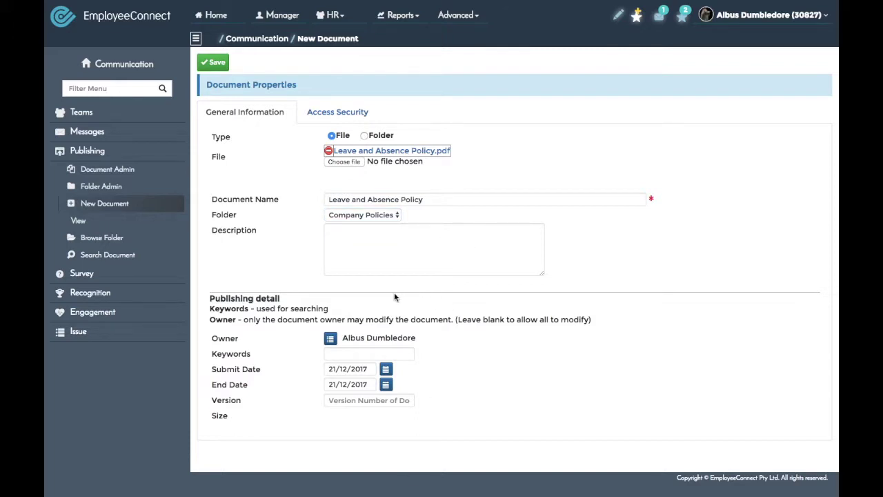
Clear the owner and end date of the Leave and Absence Policy document.
click(331, 339)
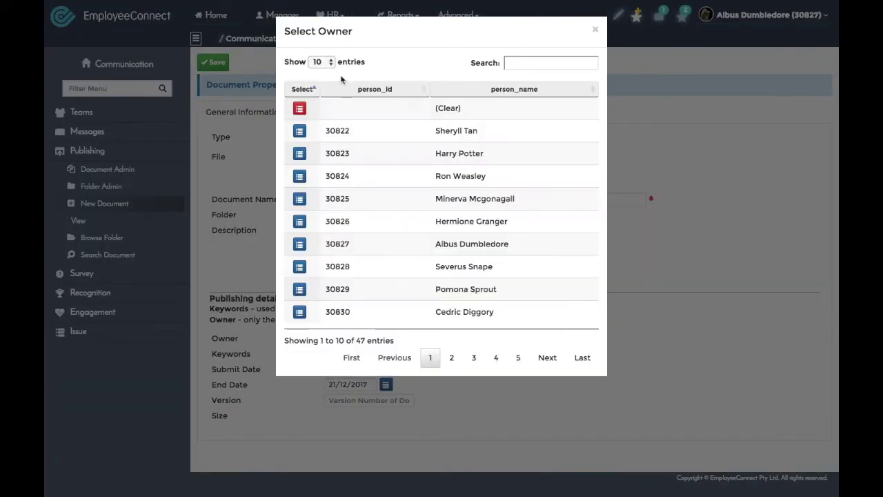
click(299, 109)
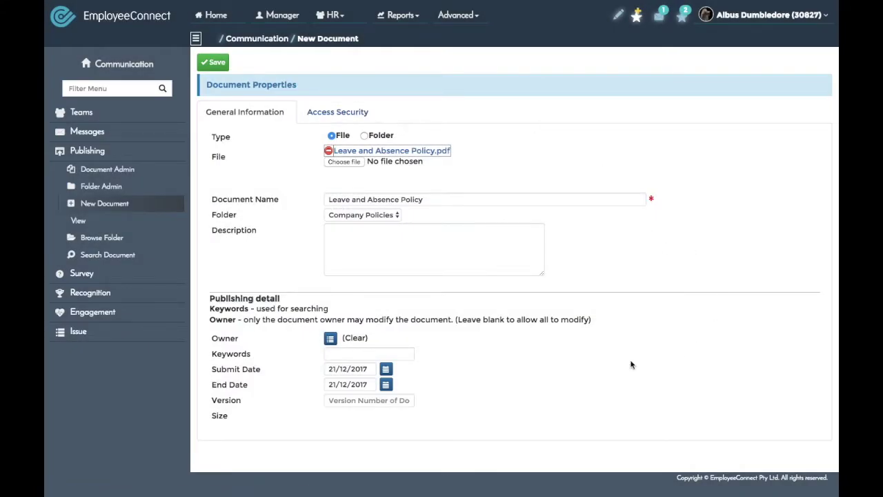
click(362, 383)
key(BackSpace)
click(571, 371)
Set the Leave and Absence Policy's access scope to Publishing, allow access for the Employee profile, and save the document.
click(322, 117)
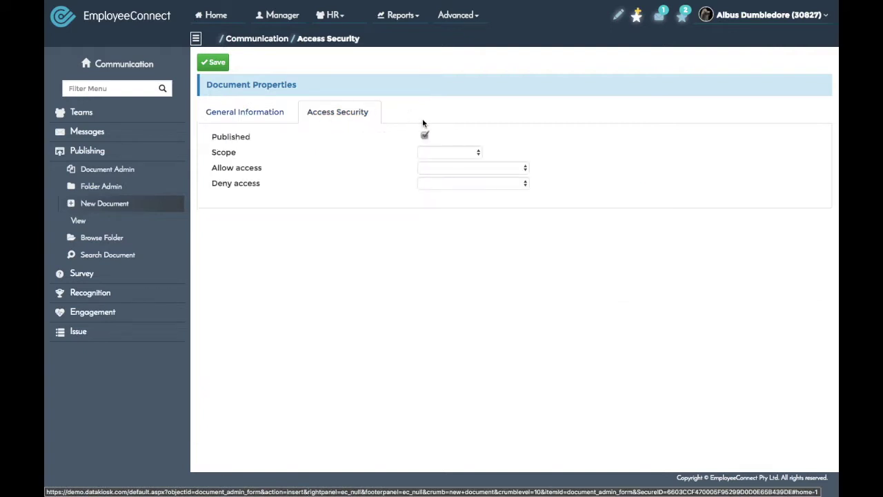
click(435, 151)
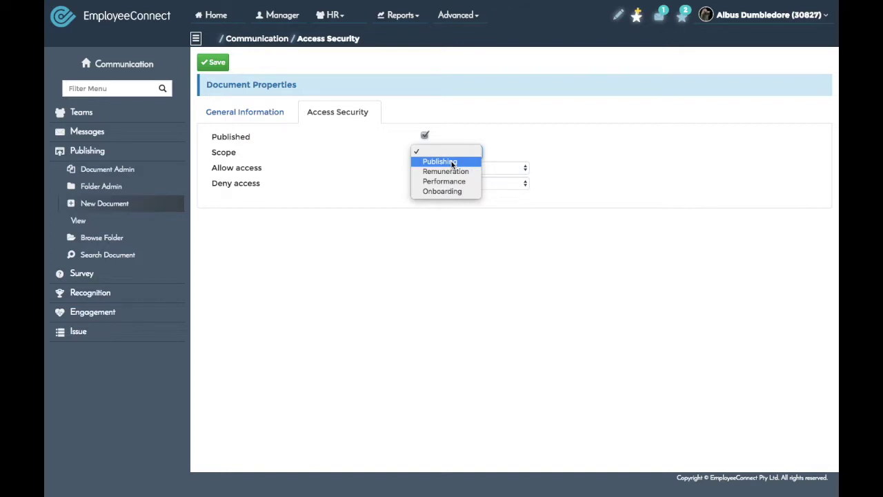
click(453, 161)
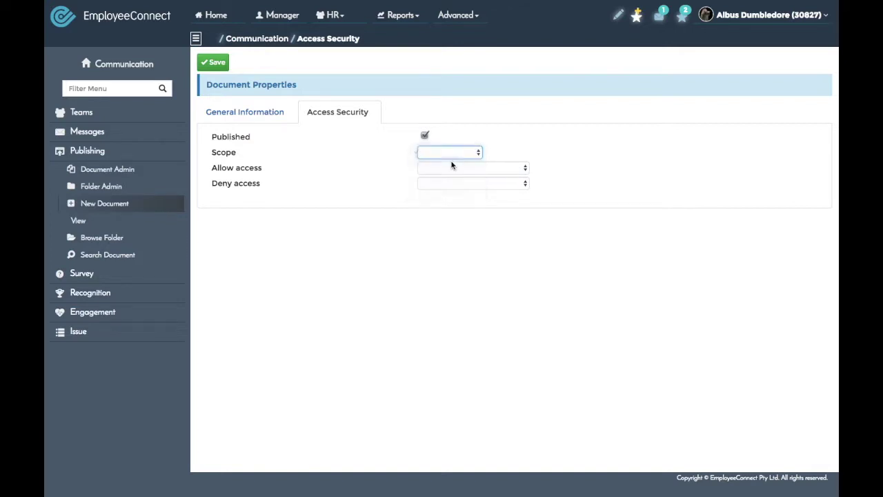
click(473, 168)
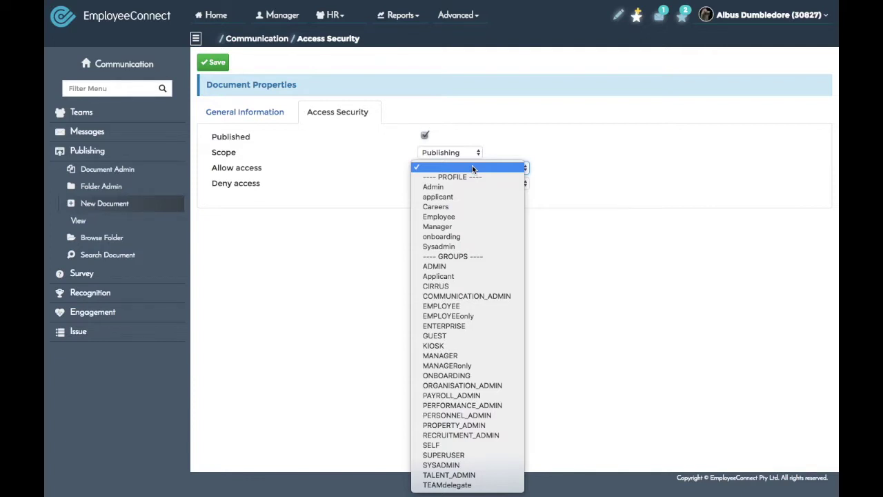
click(455, 216)
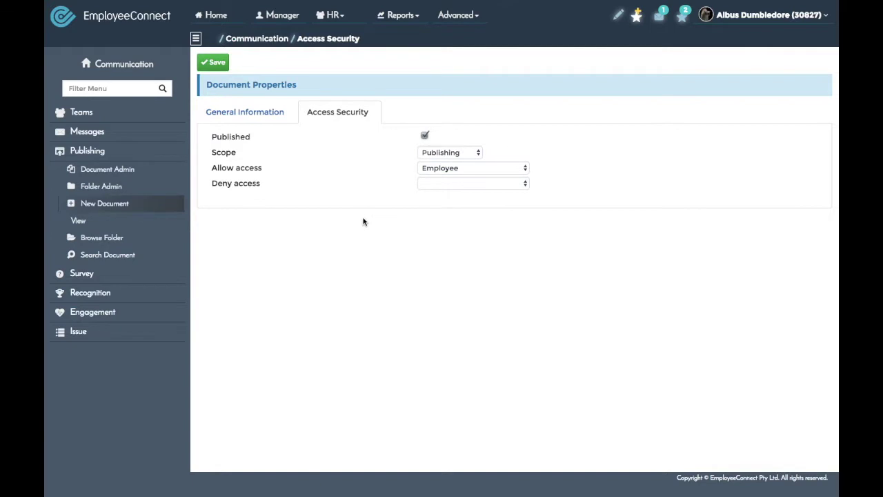
click(217, 64)
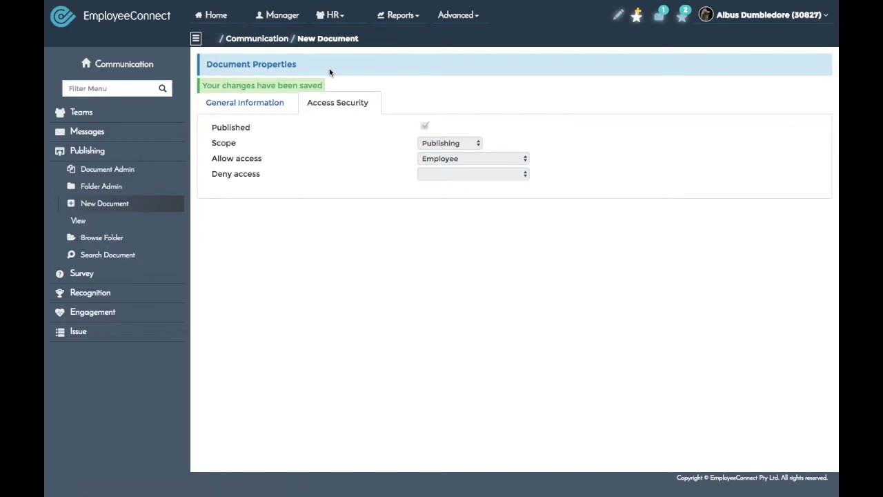
Check the Company Policies folder's contents in the Communication document overview and in the company documents of the Home area.
click(256, 38)
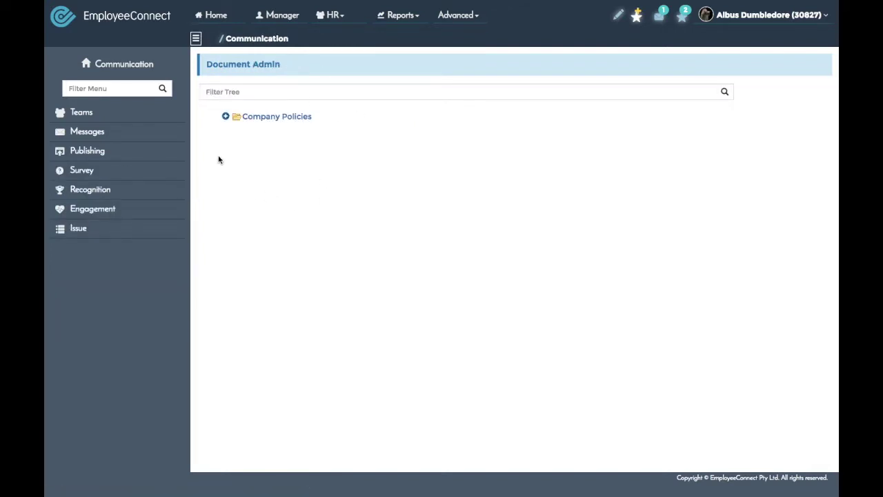
click(225, 117)
click(210, 17)
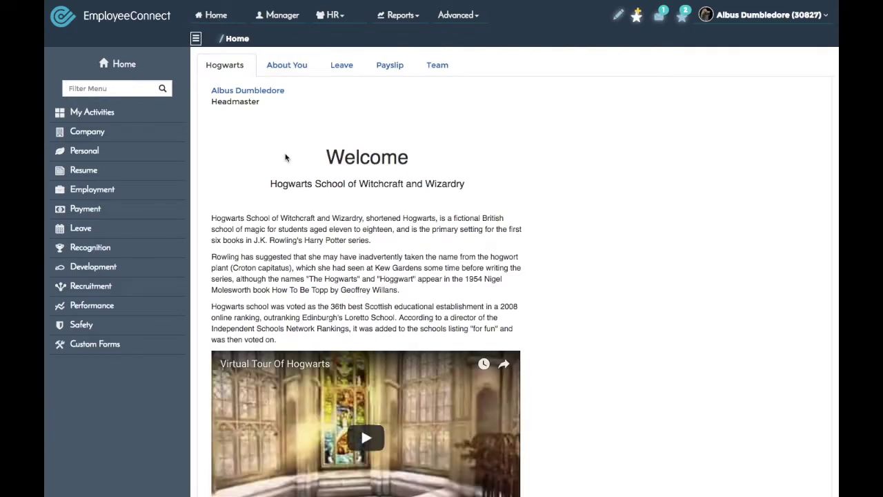
click(92, 133)
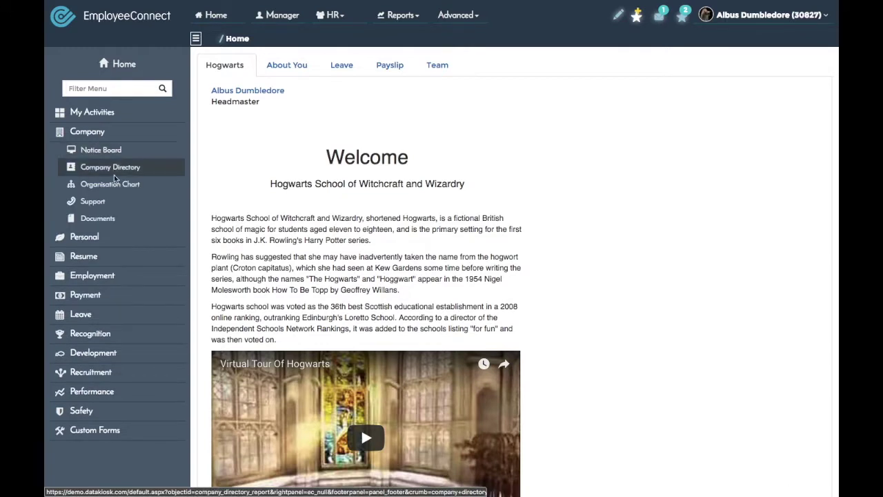
click(86, 220)
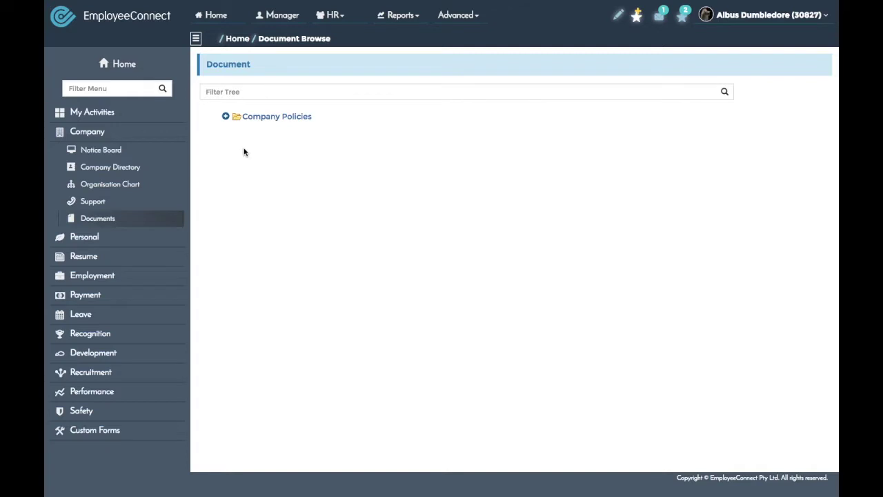
click(226, 117)
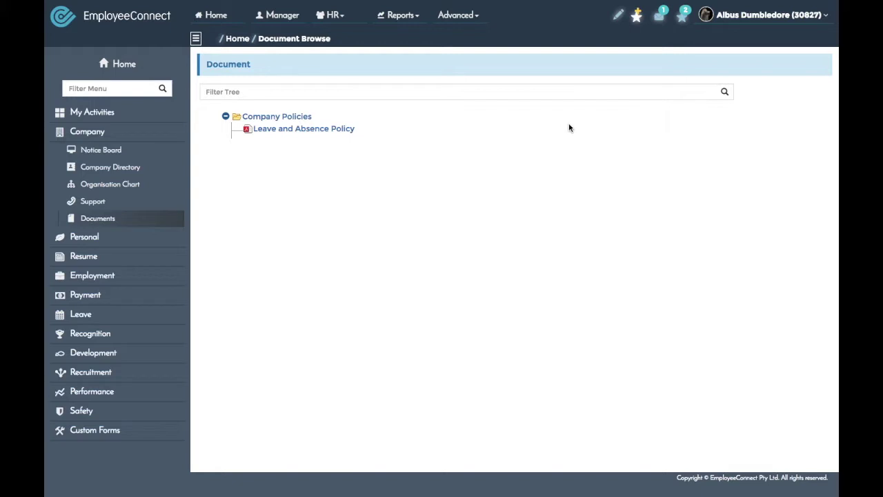
Start another new document in Communication publishing and attach "Mobile Phone Policy.pdf" from the Desktop.
click(457, 17)
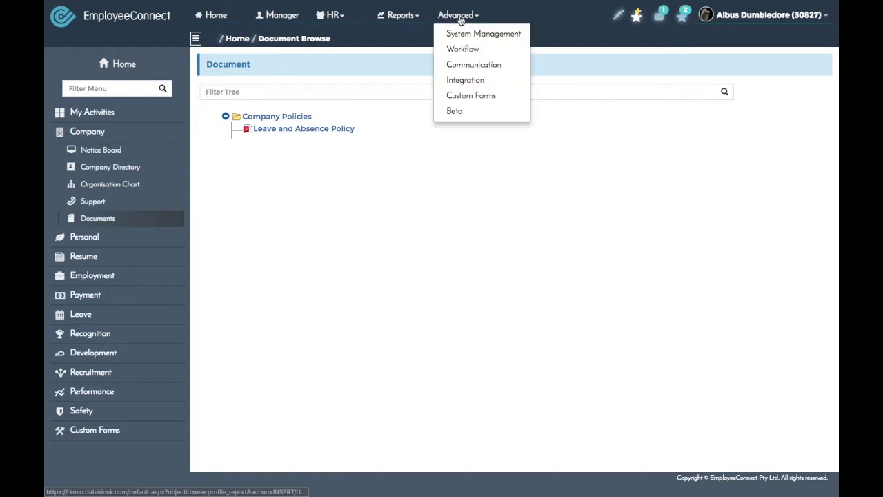
click(467, 69)
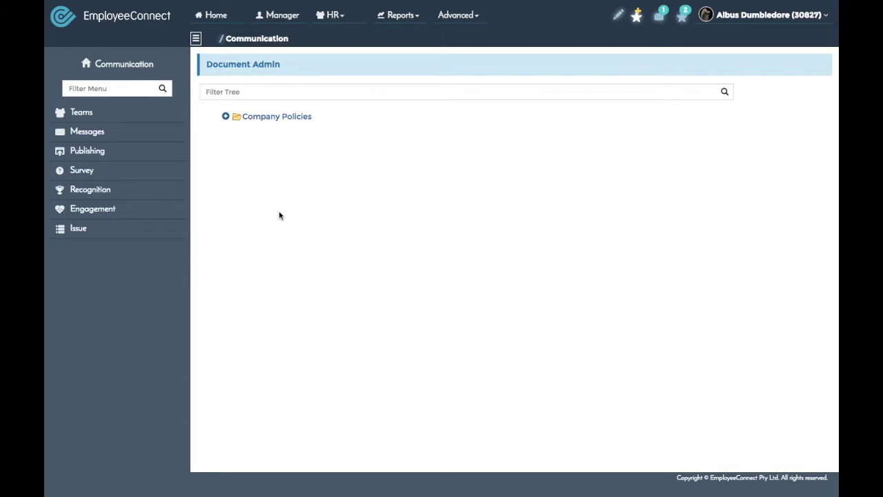
click(103, 155)
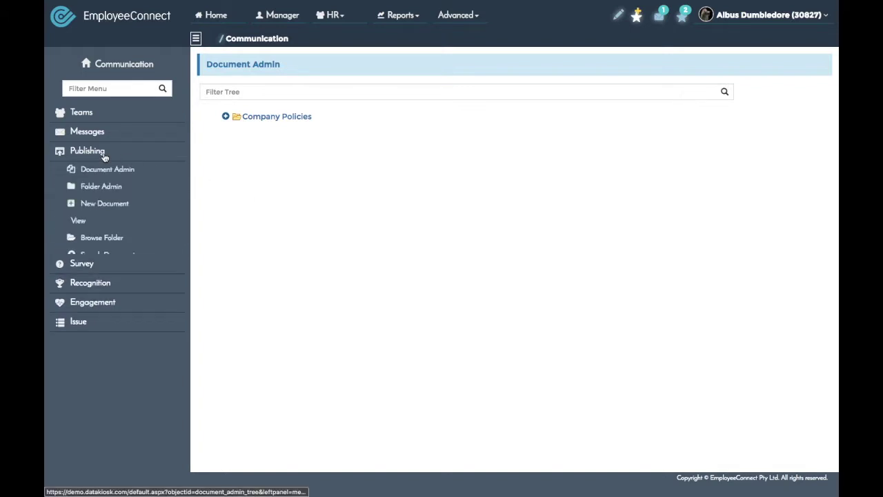
click(100, 206)
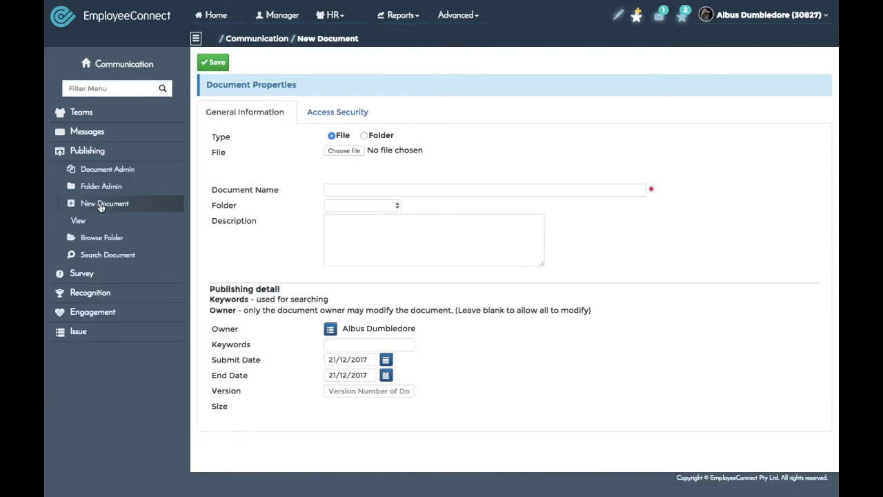
click(343, 151)
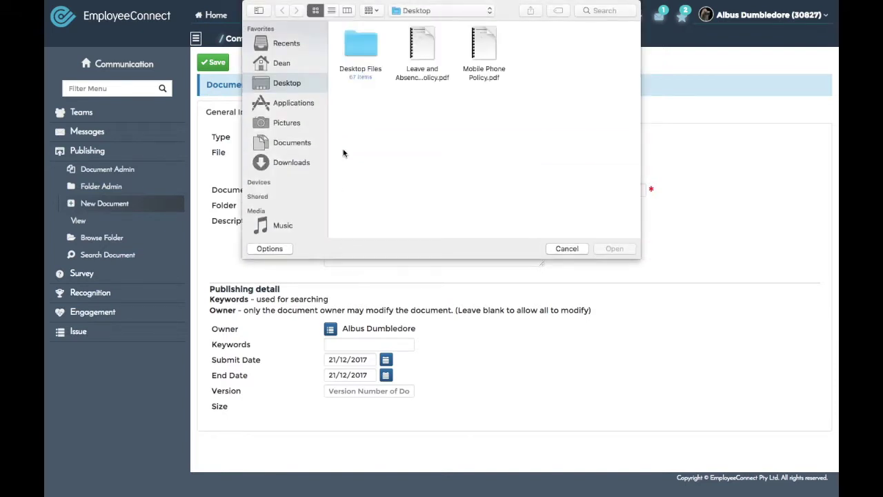
click(491, 39)
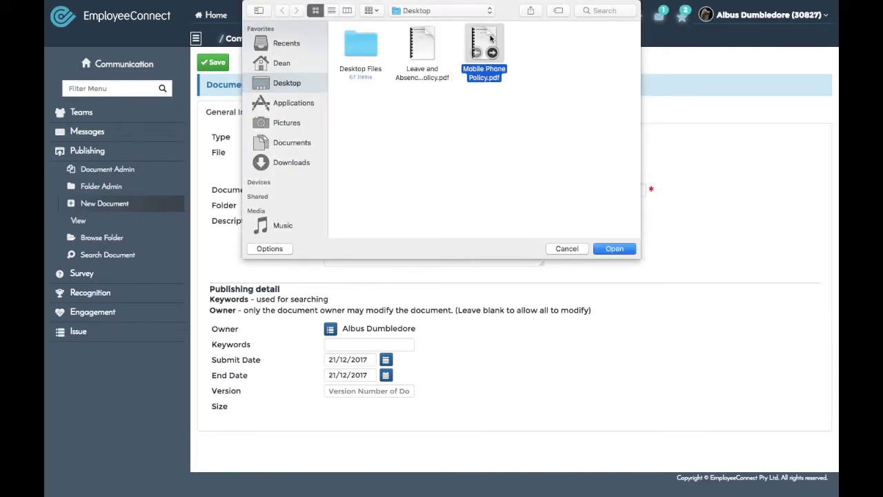
click(603, 250)
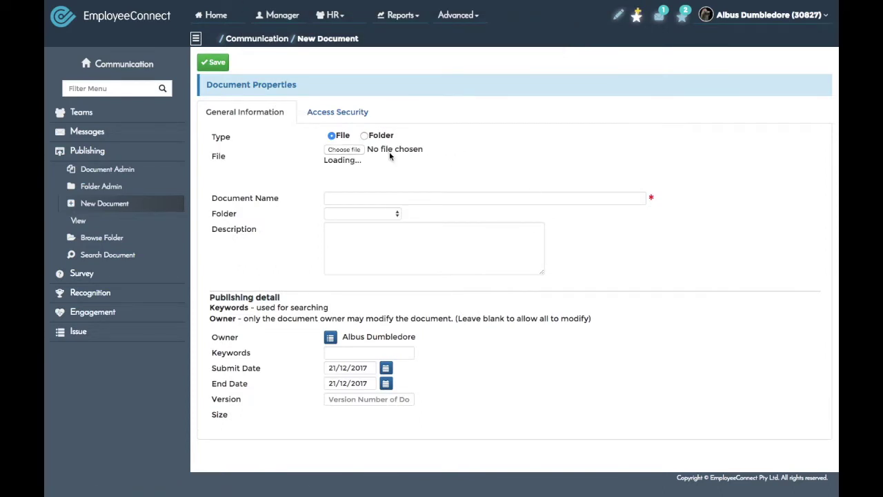
Name the document "Mobile Phone Policy" and place it in the Company Policies folder.
click(349, 199)
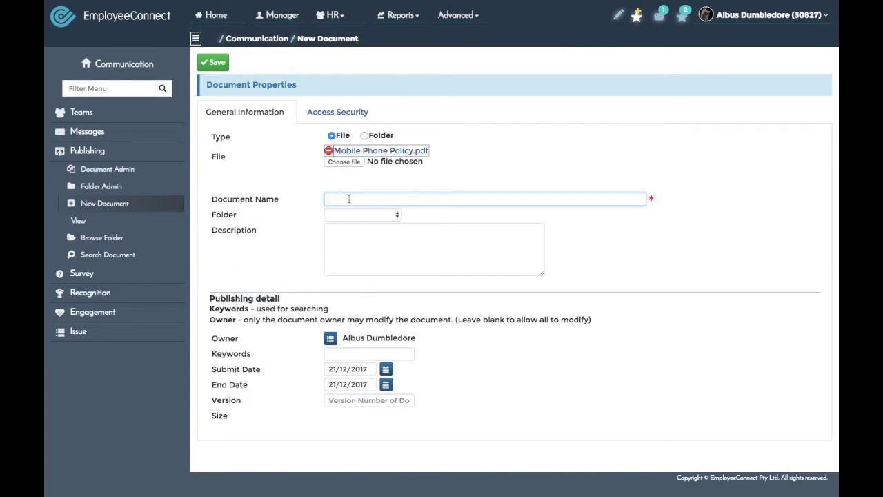
text(Mobile)
text( Phonr Pil)
key(BackSpace)
key(BackSpace)
text(olicy)
key(Left)
key(Left)
key(Left)
key(Left)
key(Left)
key(Left)
key(BackSpace)
text(e)
click(355, 218)
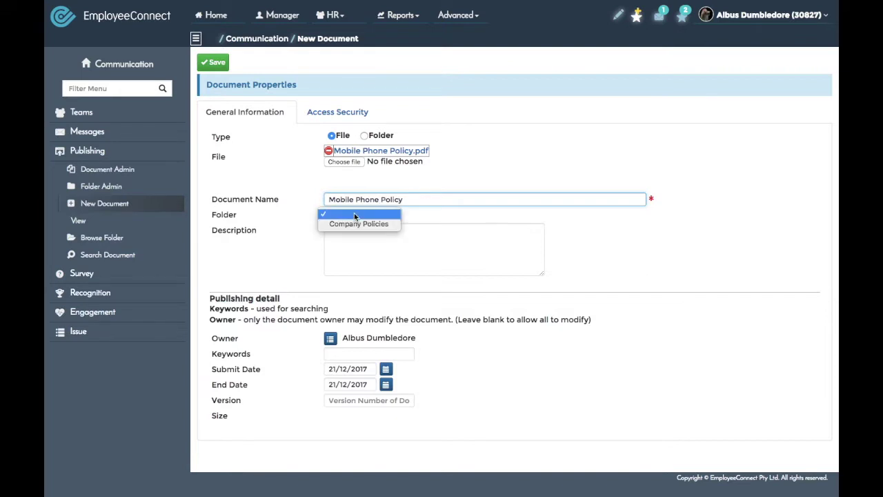
click(366, 226)
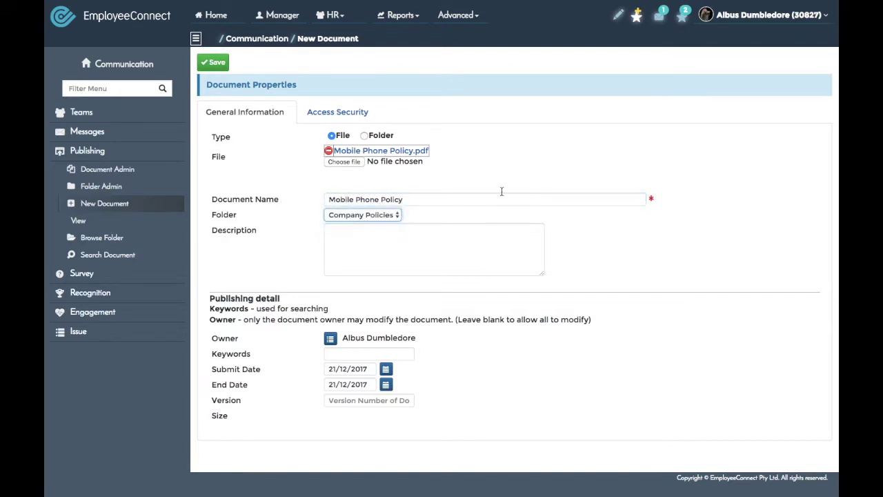
Clear the owner and the end date of the Mobile Phone Policy document.
click(331, 338)
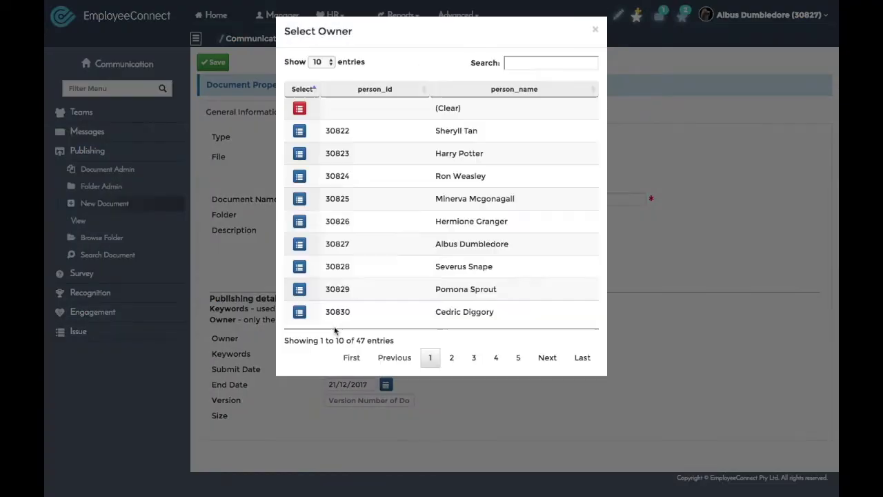
click(300, 131)
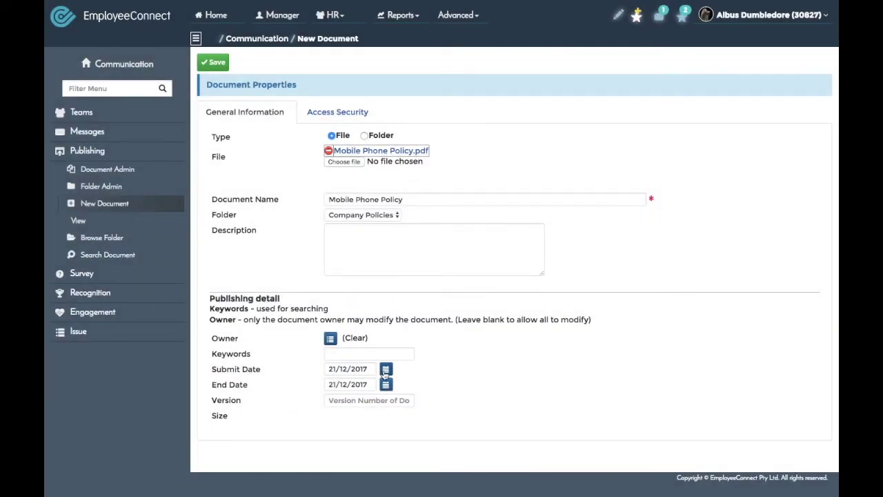
triple_click(366, 384)
key(BackSpace)
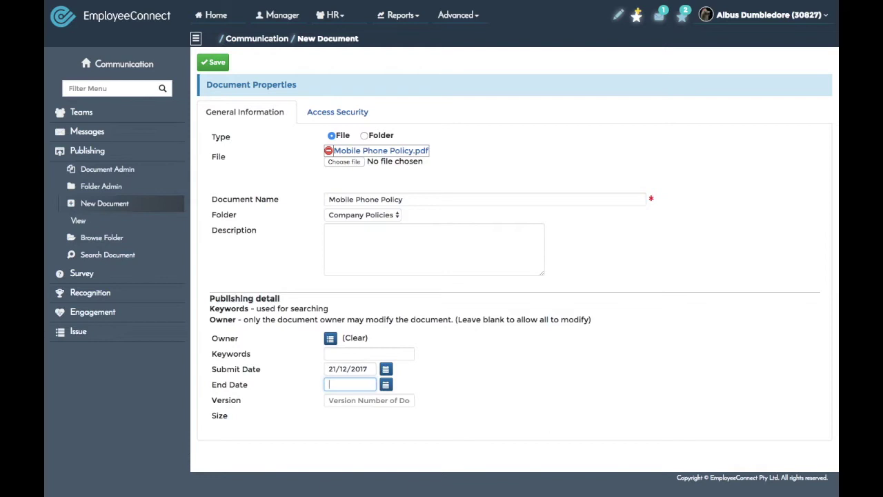
Set the Mobile Phone Policy document's version number to 2.0.
click(378, 400)
text(2.0)
click(513, 384)
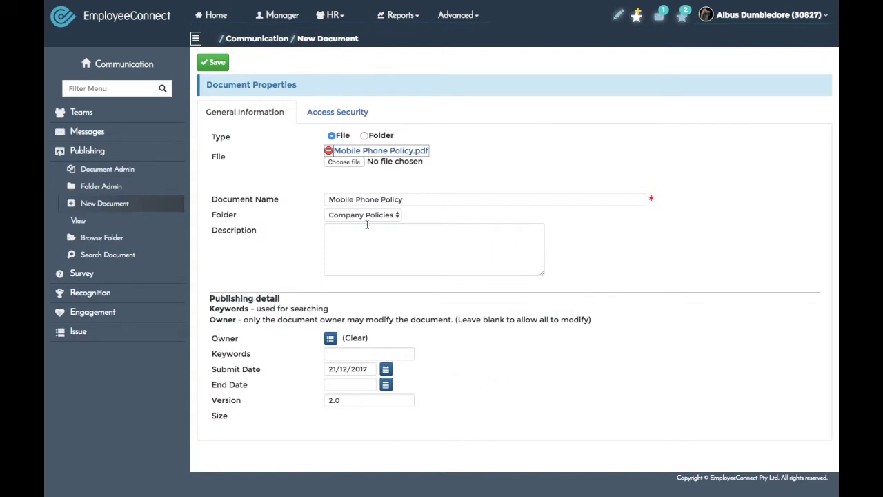
Set the Mobile Phone Policy's access scope to Publishing, allow access for the Manager profile, and save the document.
click(332, 113)
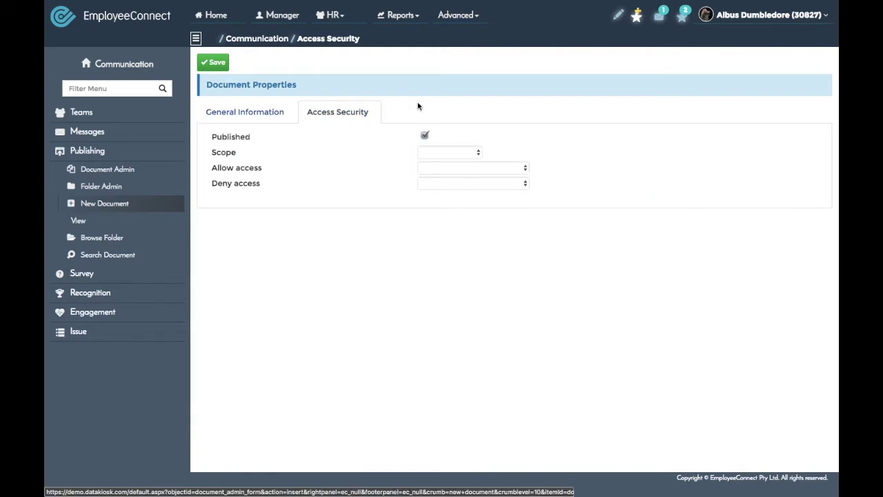
click(432, 157)
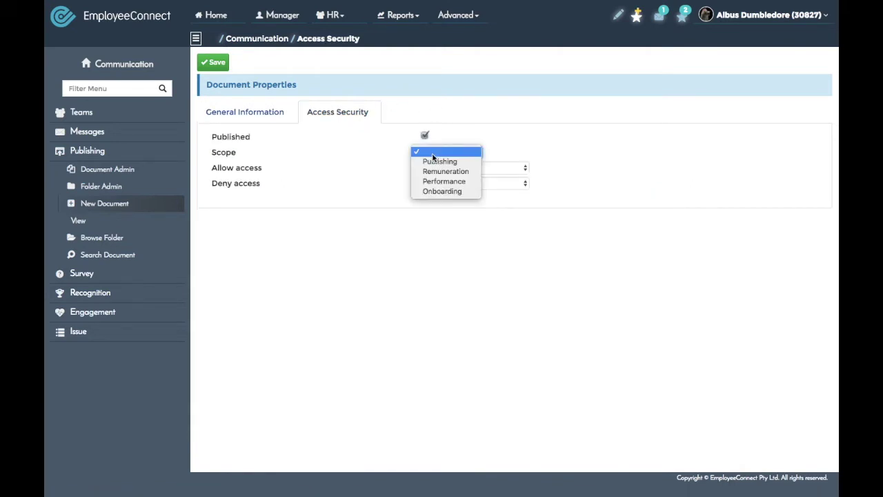
click(439, 161)
click(441, 170)
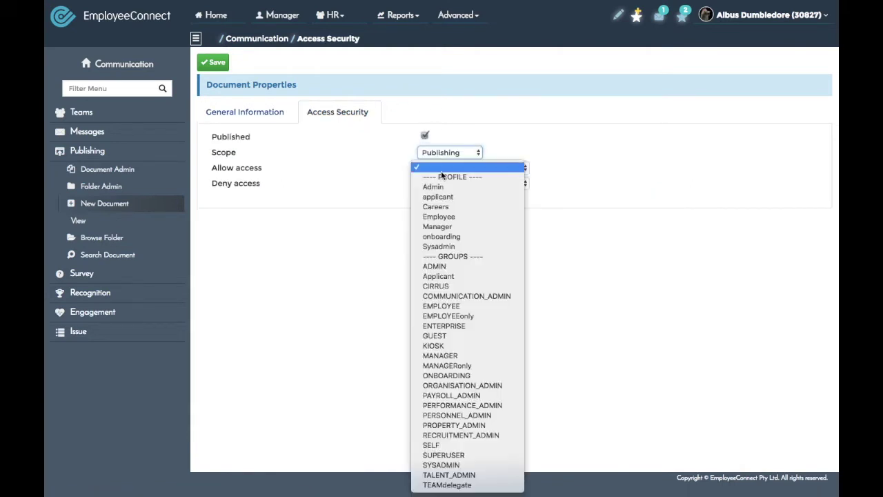
click(437, 226)
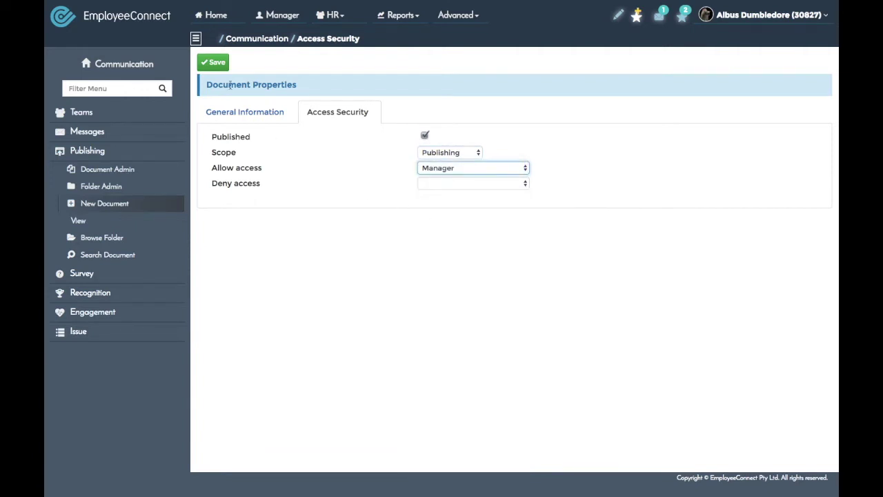
click(215, 63)
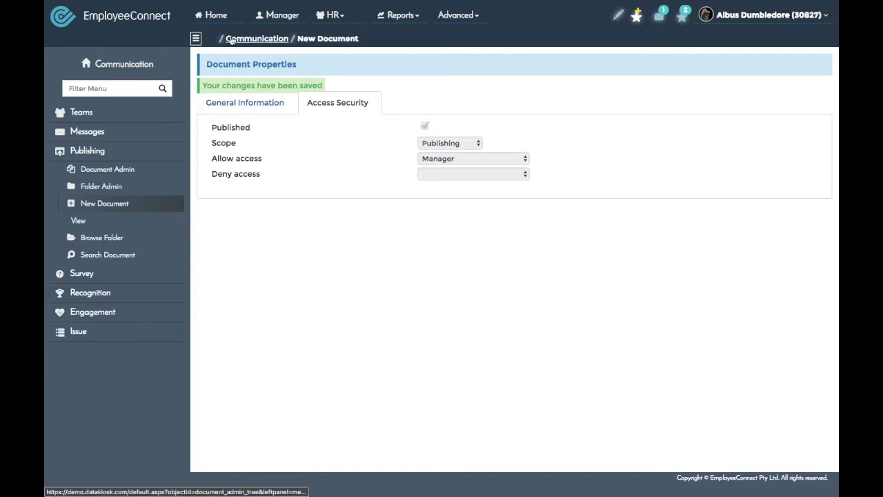
Return to the Communication document overview and check which documents the Company Policies folder contains.
click(273, 42)
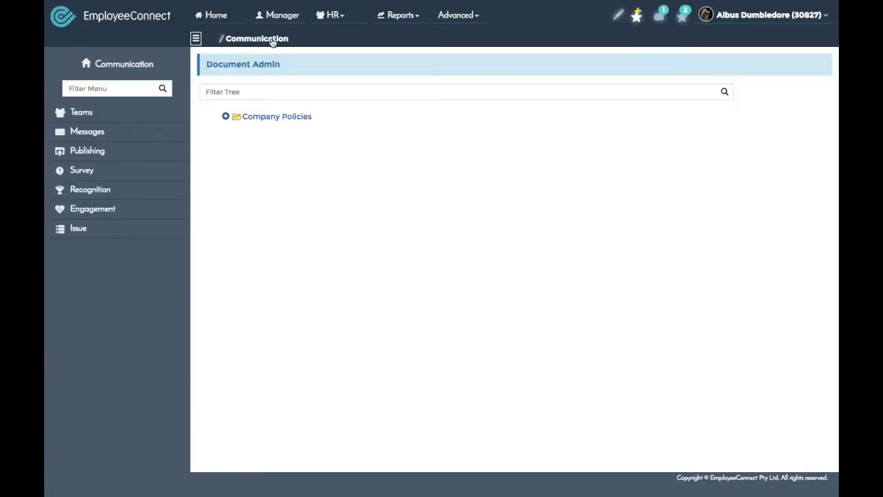
click(225, 116)
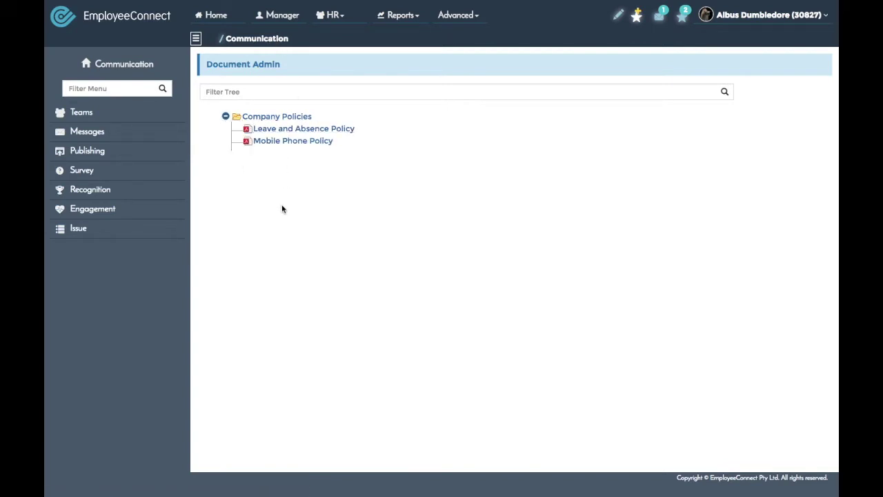
click(226, 116)
Filter the document tree by "mobil" to find the mobile phone document, and clear the filter again.
click(261, 94)
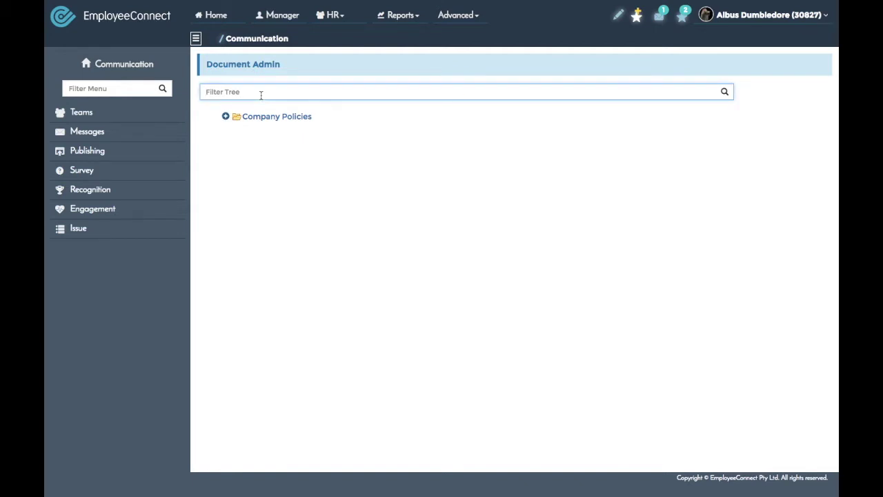
text(mobil)
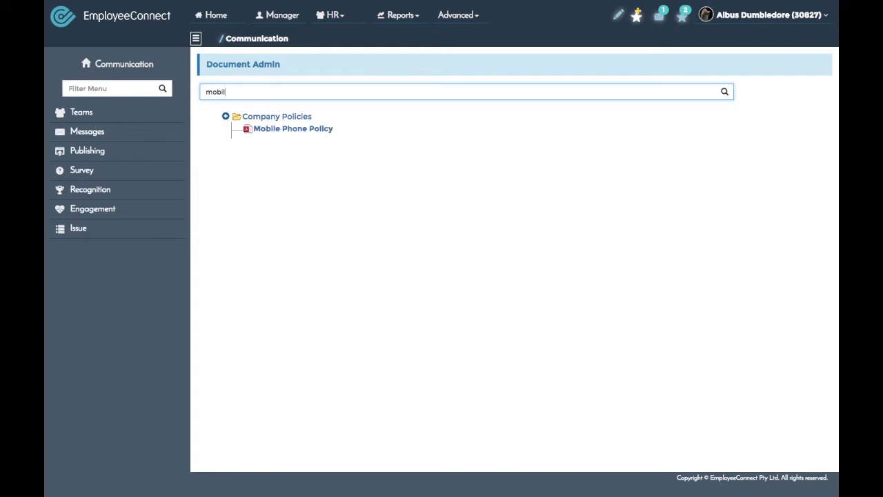
key(BackSpace)
key(BackSpace)
key(BackSpace)
key(BackSpace)
key(BackSpace)
click(381, 218)
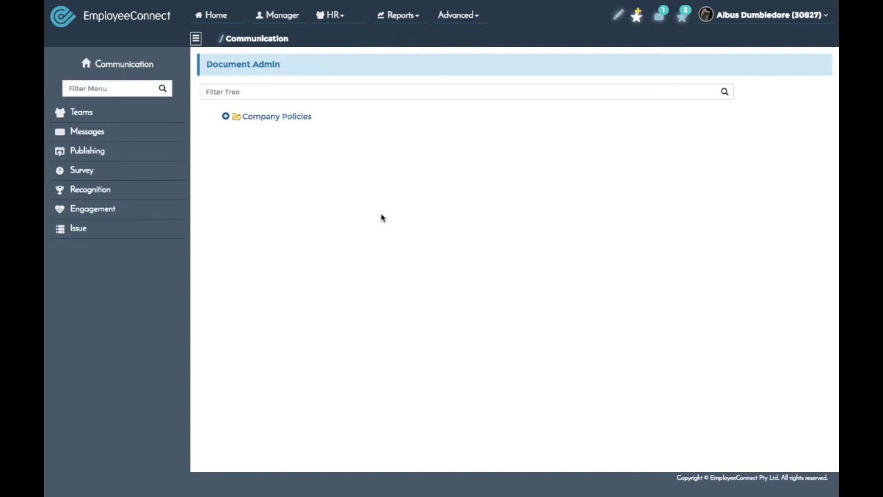
Start a new publishing entry of type Folder and name it "Onboarding Policies".
click(100, 151)
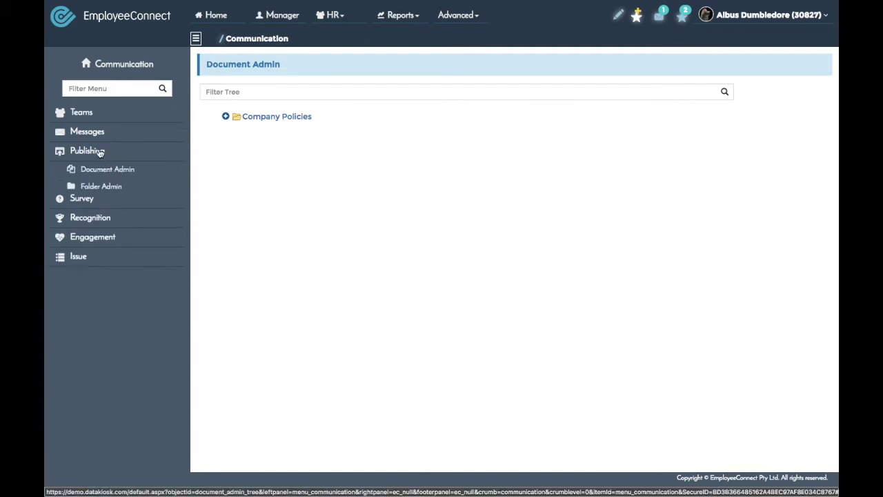
click(93, 203)
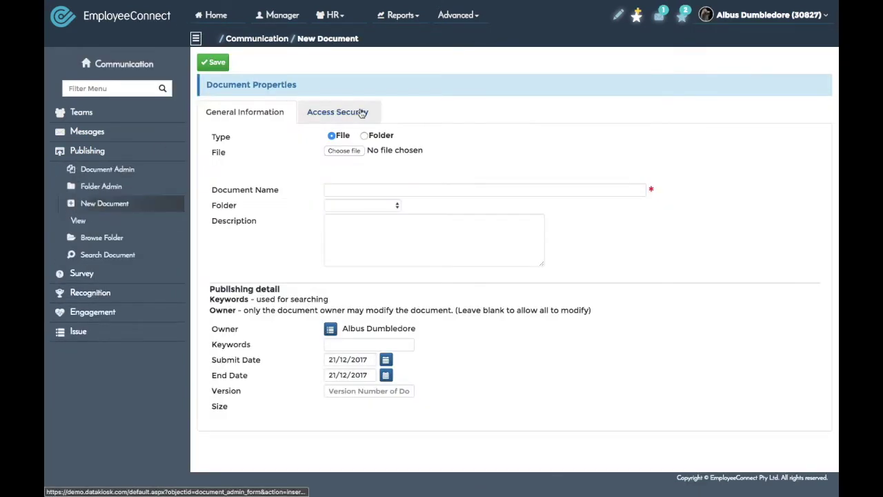
click(365, 136)
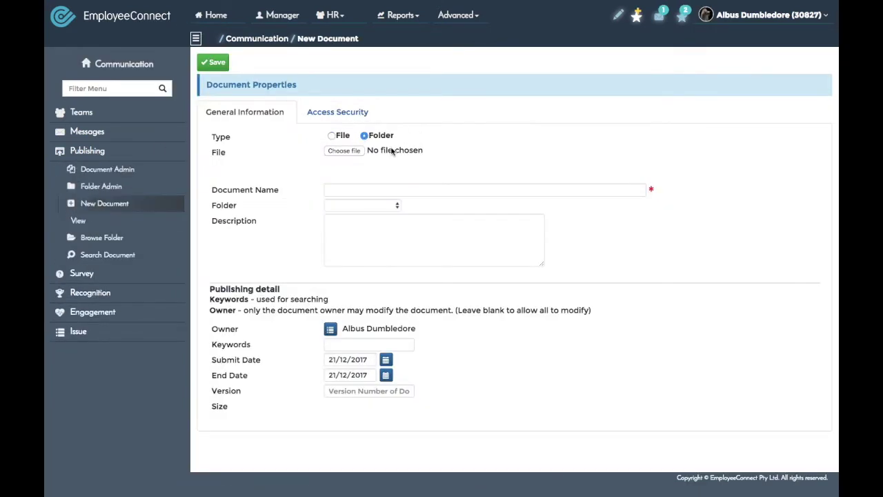
click(336, 189)
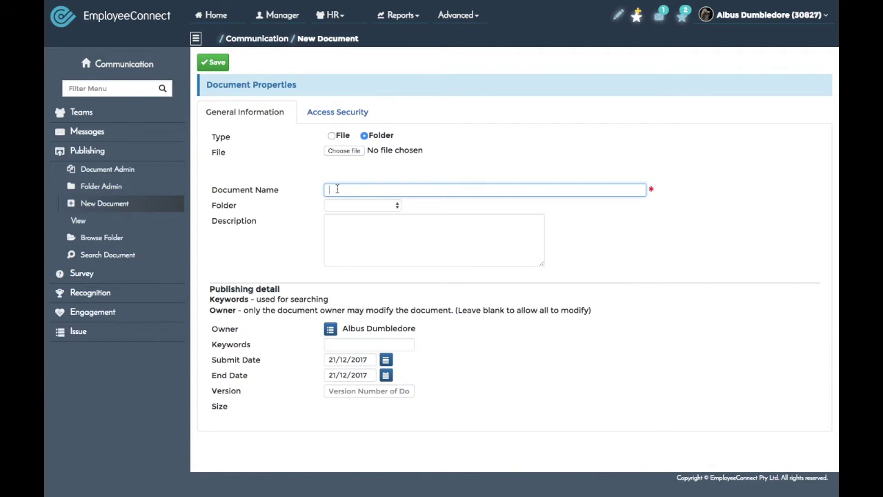
text(Onboarding Policies)
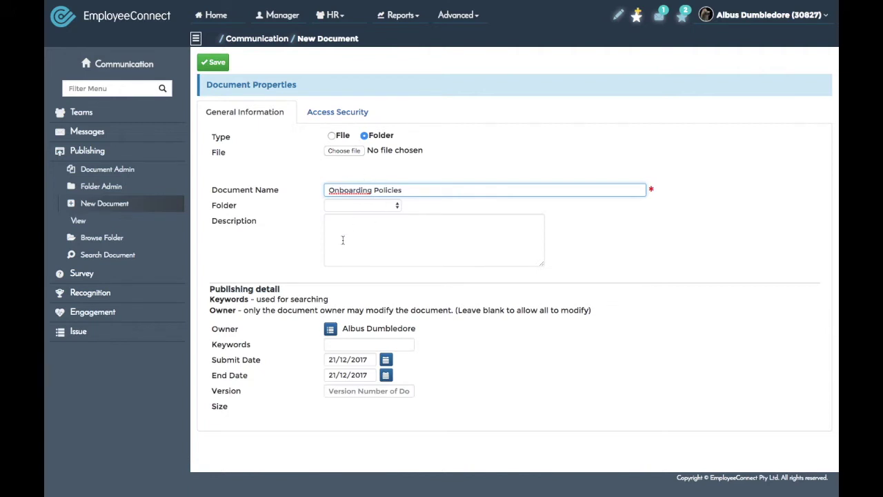
Clear the owner and the end date of the Onboarding Policies folder.
click(330, 330)
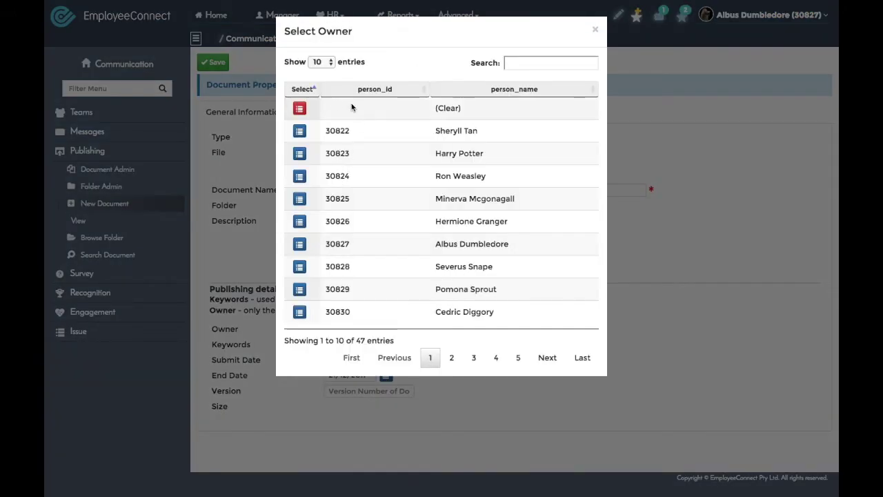
click(301, 107)
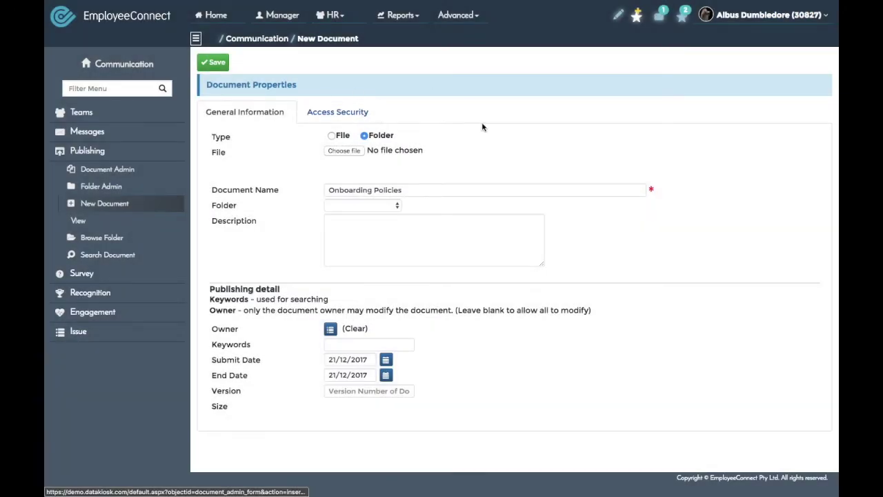
triple_click(343, 375)
key(BackSpace)
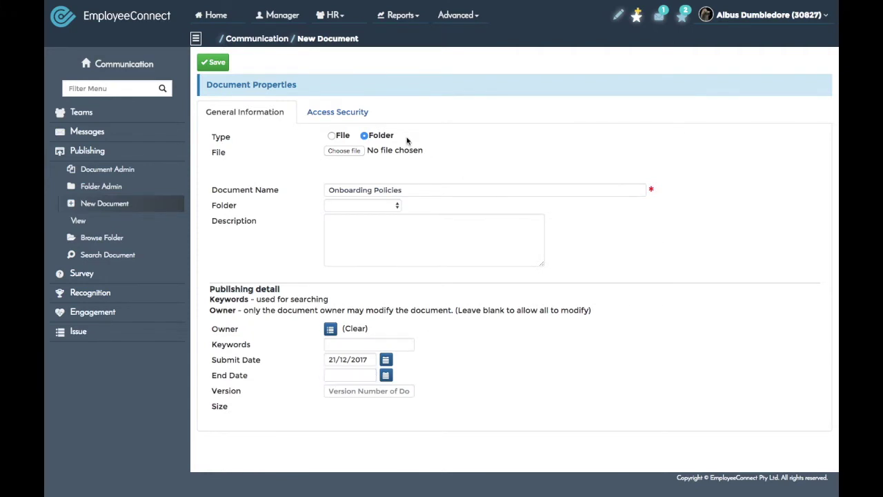
Set the Onboarding Policies folder's scope to Onboarding, allow access for the onboarding profile, save it, and return to the Communication overview.
click(345, 112)
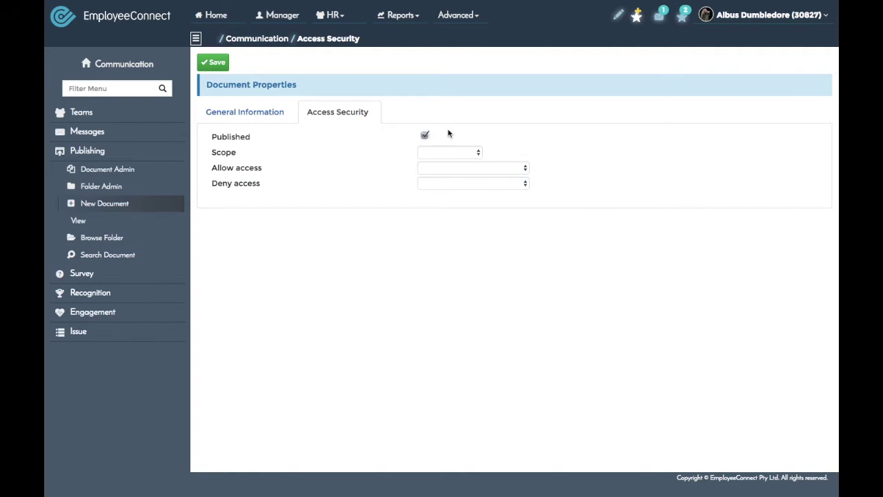
click(447, 151)
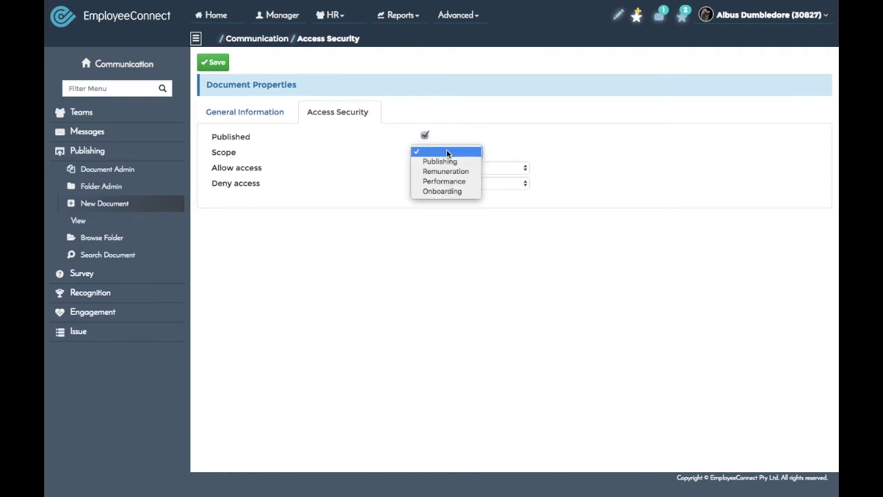
click(438, 192)
click(440, 169)
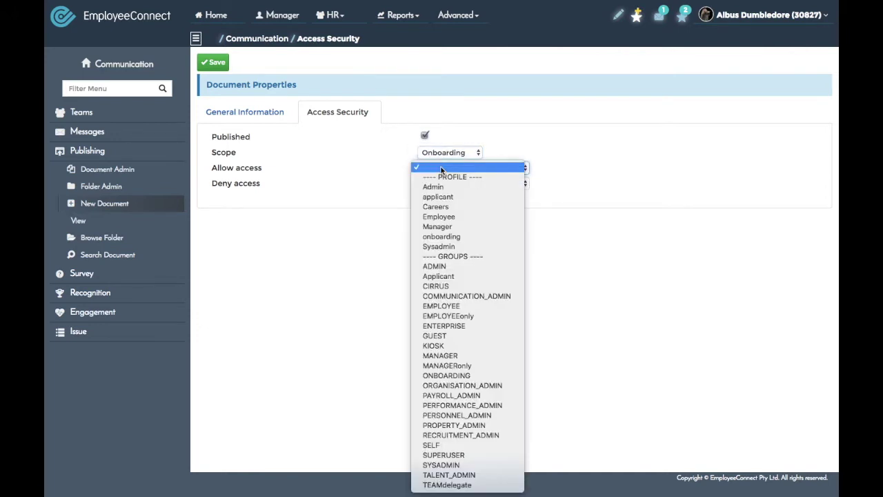
key(o)
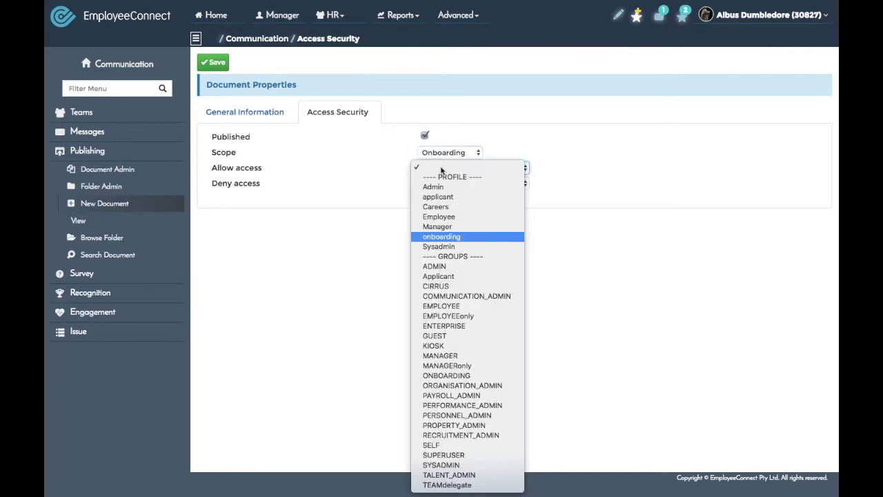
key(Return)
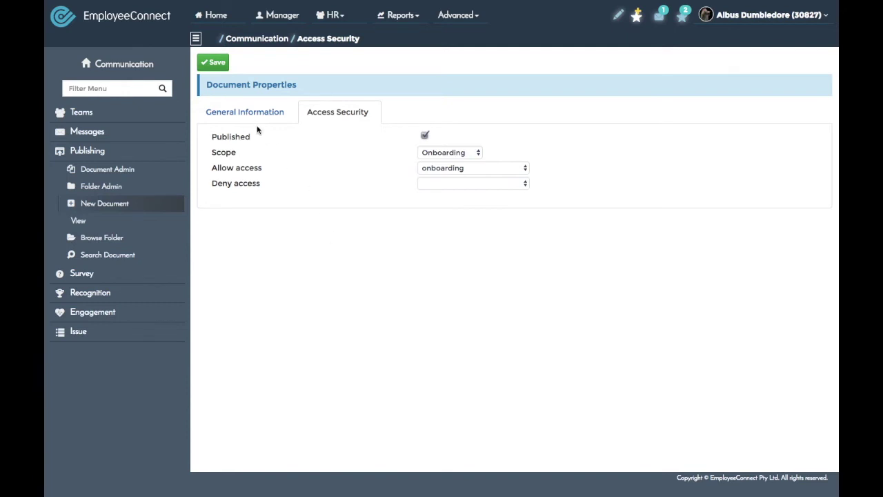
click(216, 62)
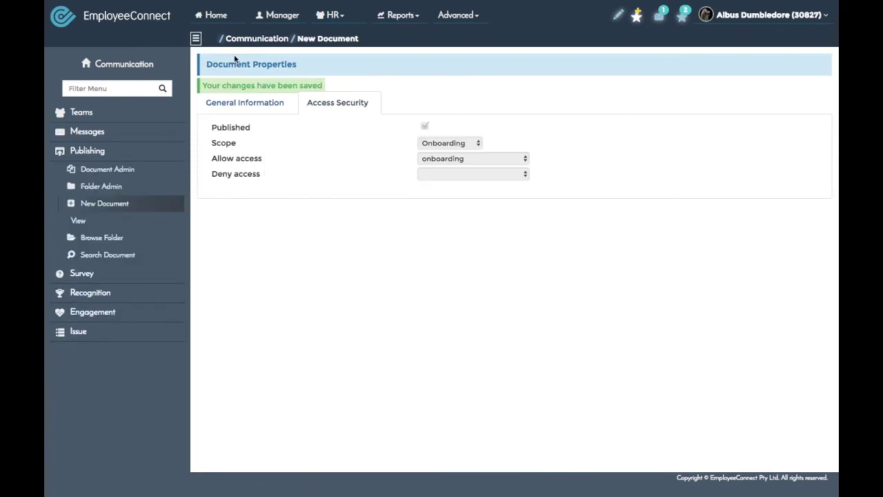
click(273, 41)
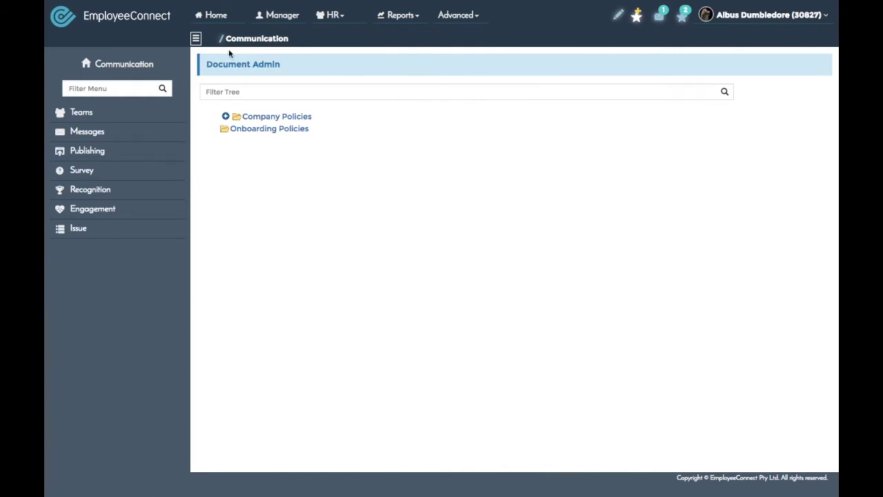
Open the company documents from the Home area and check which folders and policies are available there.
click(210, 15)
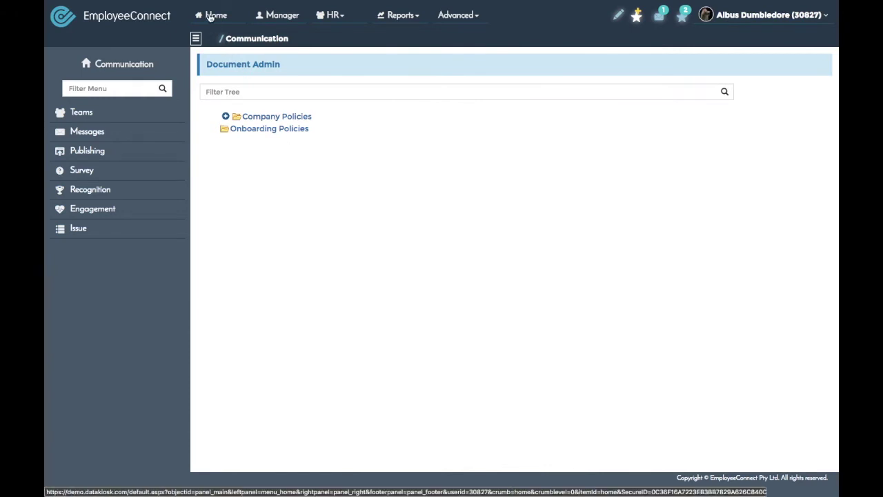
click(87, 131)
click(94, 221)
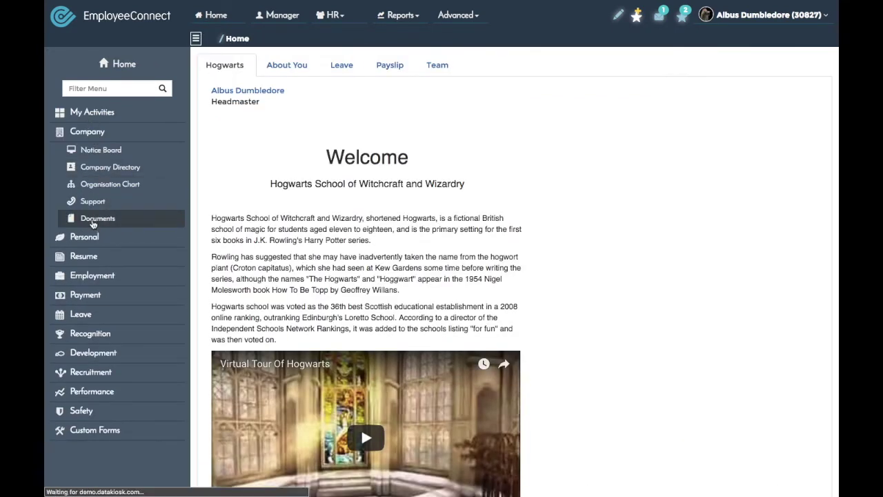
click(225, 117)
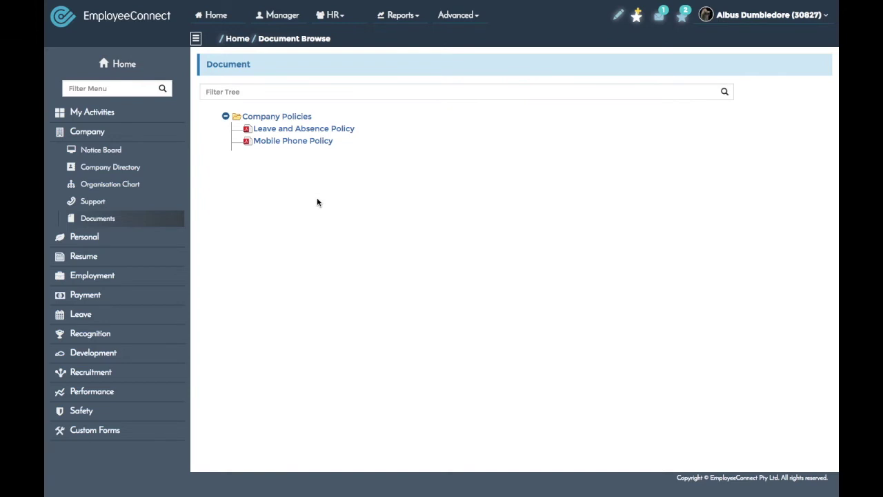
Go back to the Communication area's document administration list and open the properties of the Leave and Absence Policy.
click(464, 27)
click(473, 65)
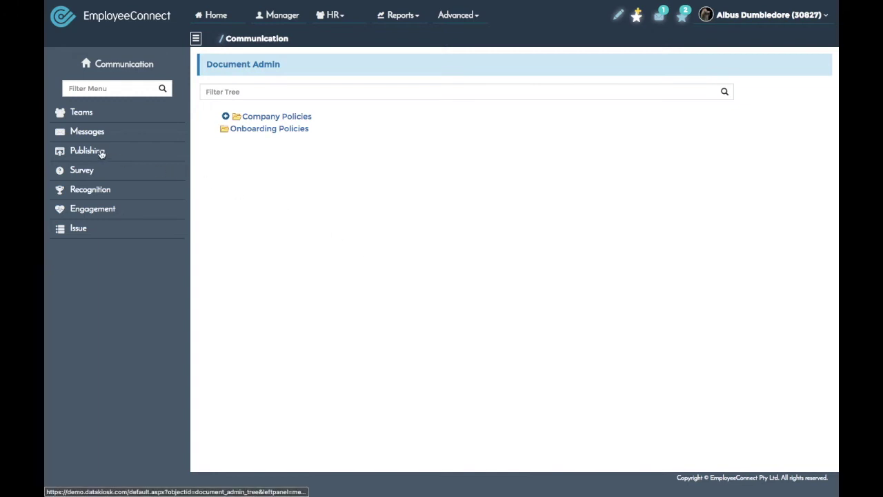
click(100, 152)
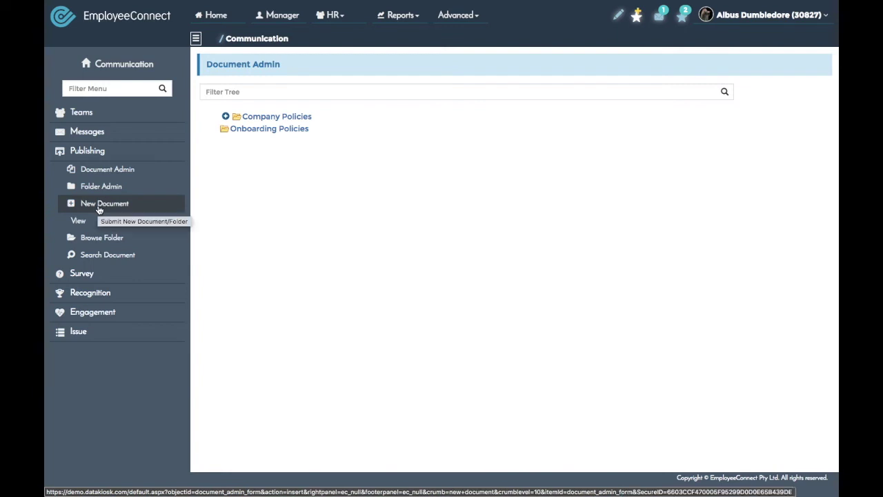
click(100, 172)
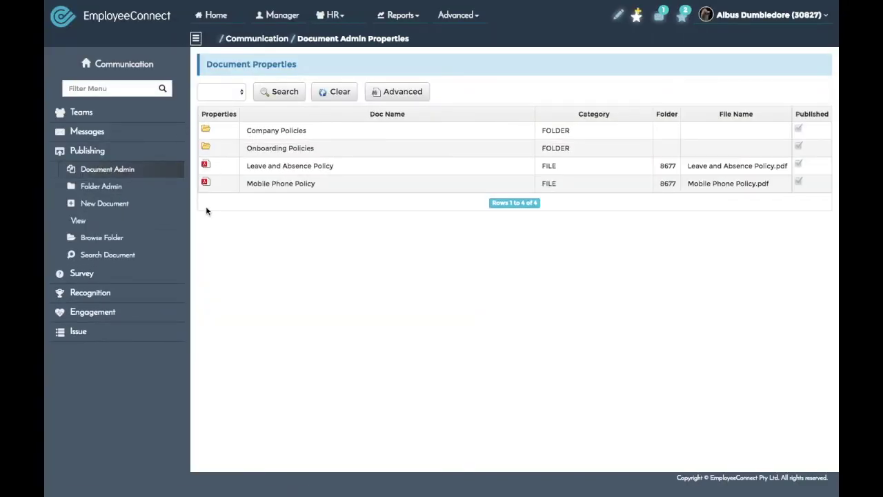
click(207, 163)
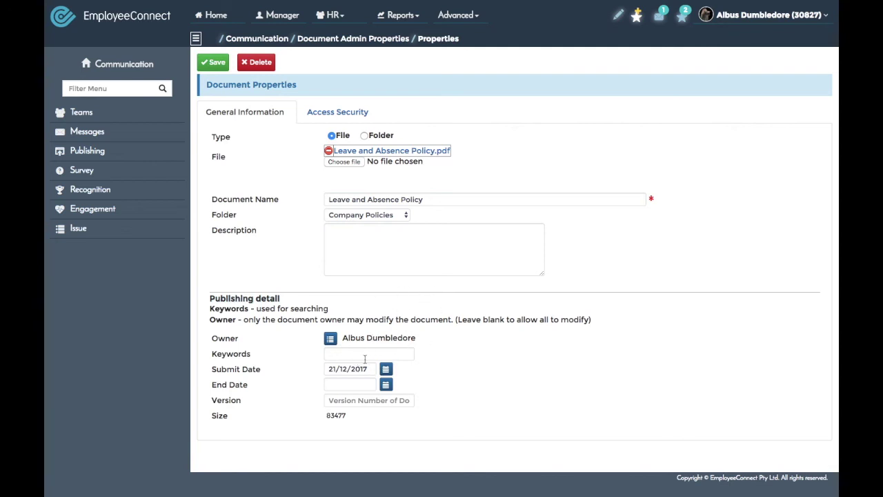
Set the Leave and Absence Policy's access scope to Publishing, save the document, and return to the Communication overview.
click(320, 112)
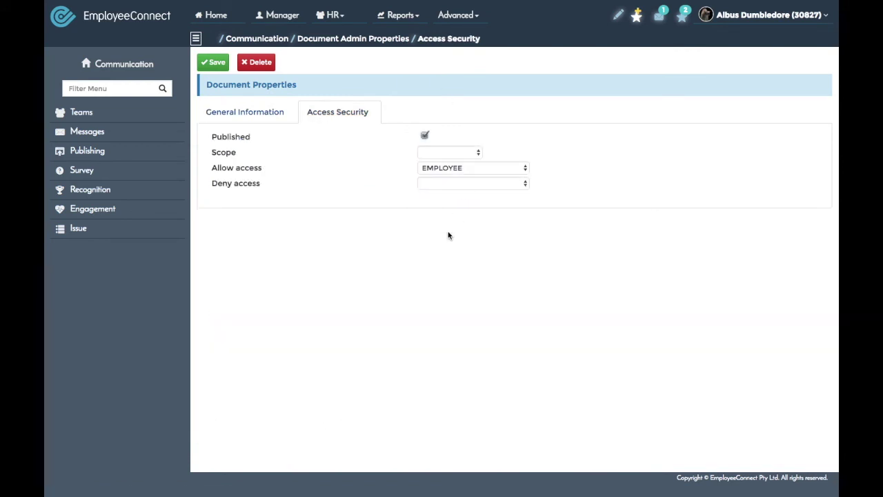
click(455, 153)
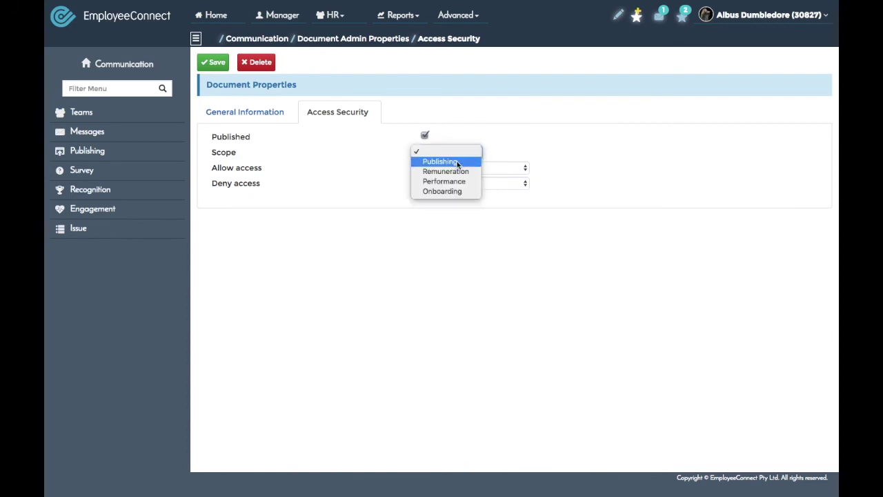
click(454, 161)
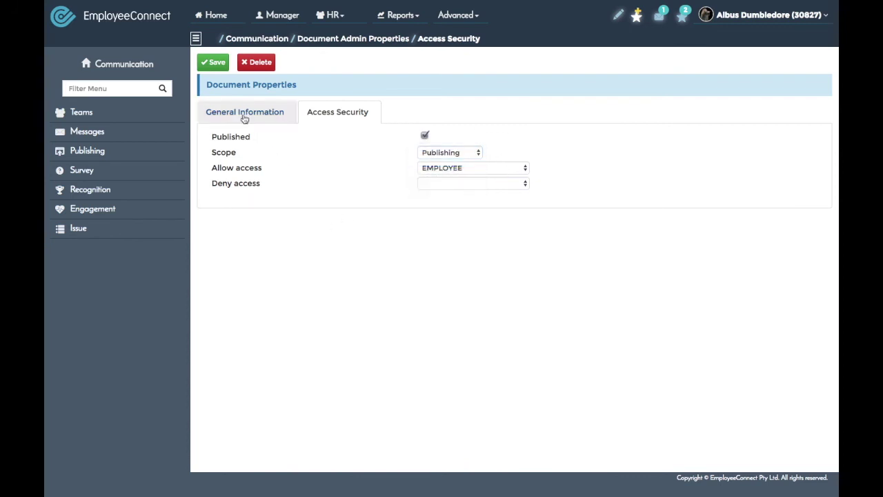
click(215, 62)
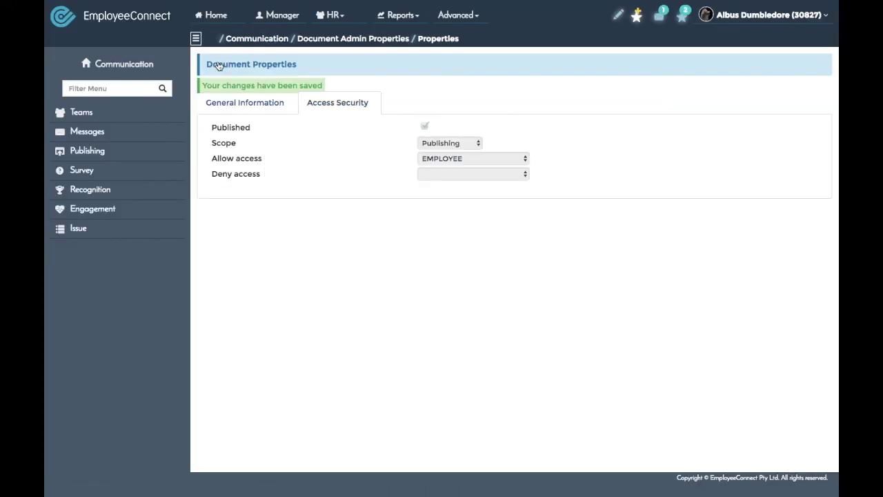
click(271, 41)
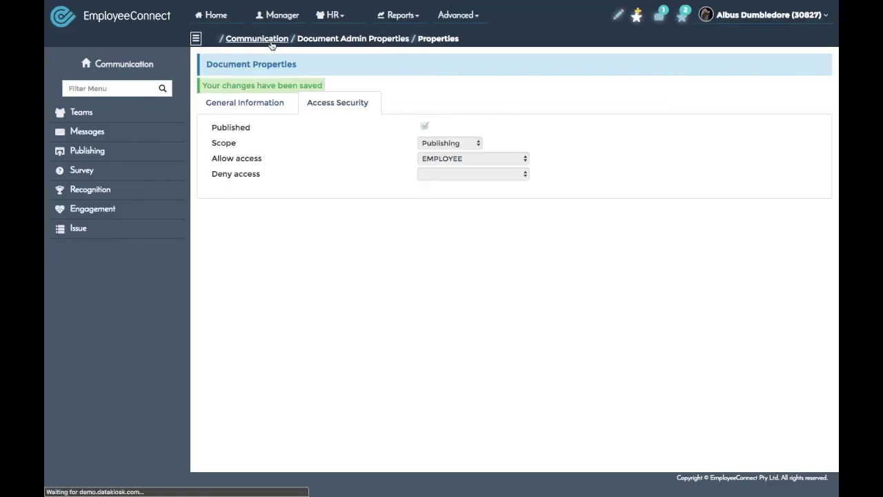